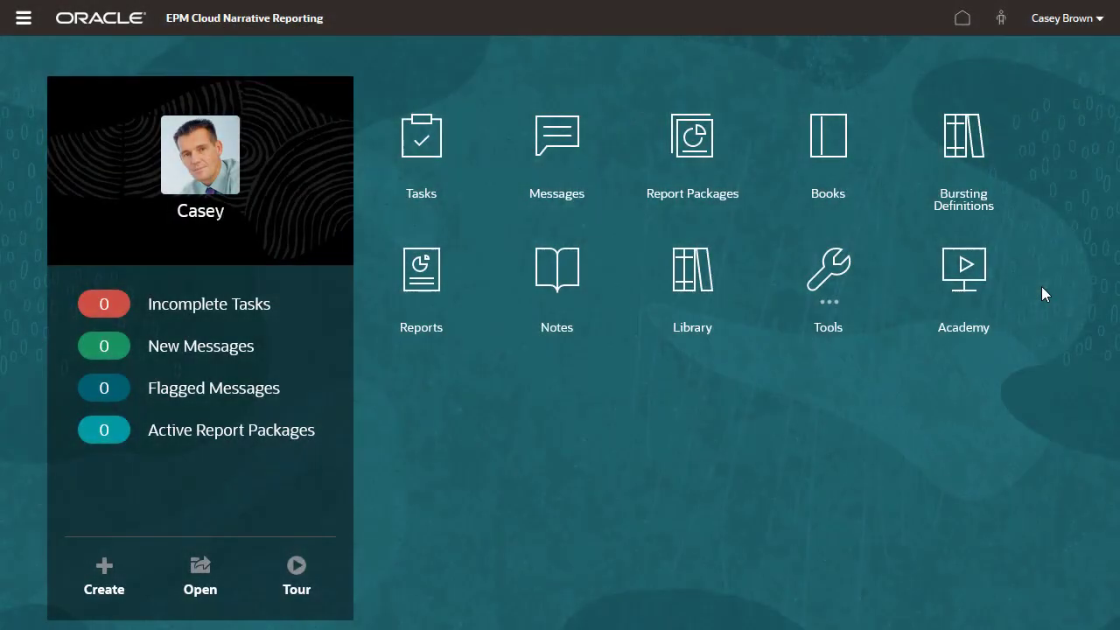
# - Go to the Bursting Definitions page from the Narrative Reporting home page
pyautogui.click(964, 140)
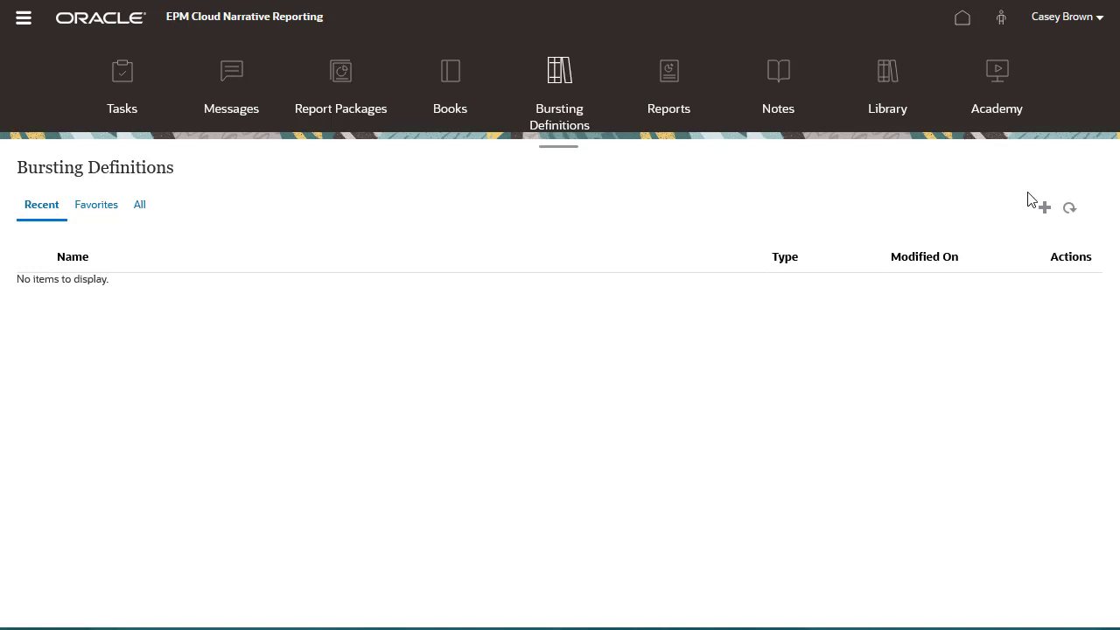
# - Create a bursting definition on Samples > Reports > Sample Report 1 and review its Fiscal Calendar and Segments members
pyautogui.click(1045, 210)
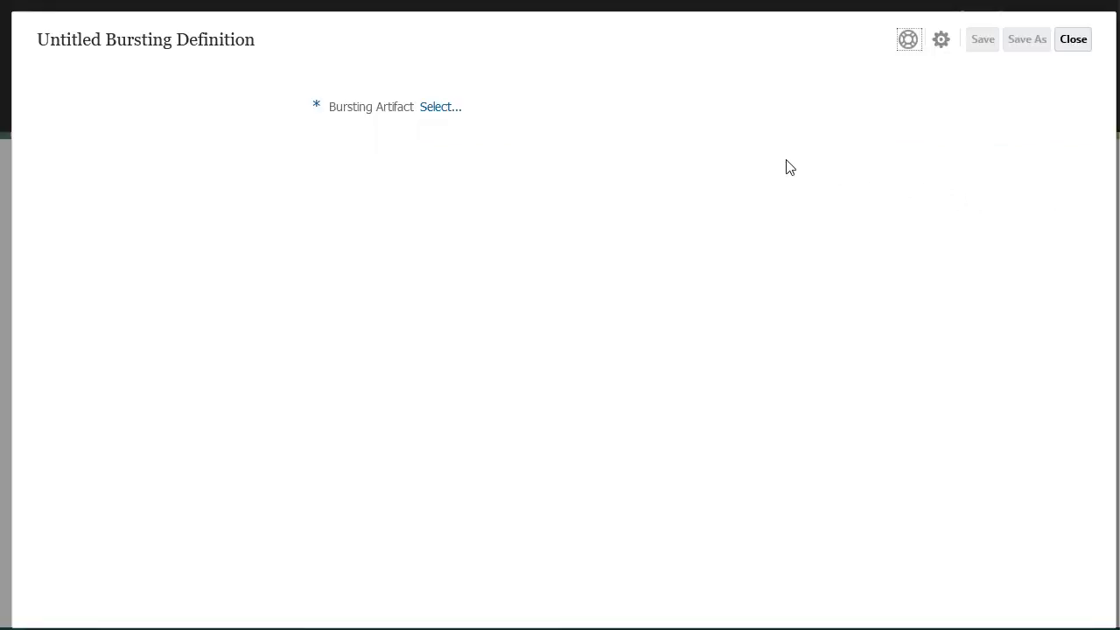
pyautogui.click(440, 107)
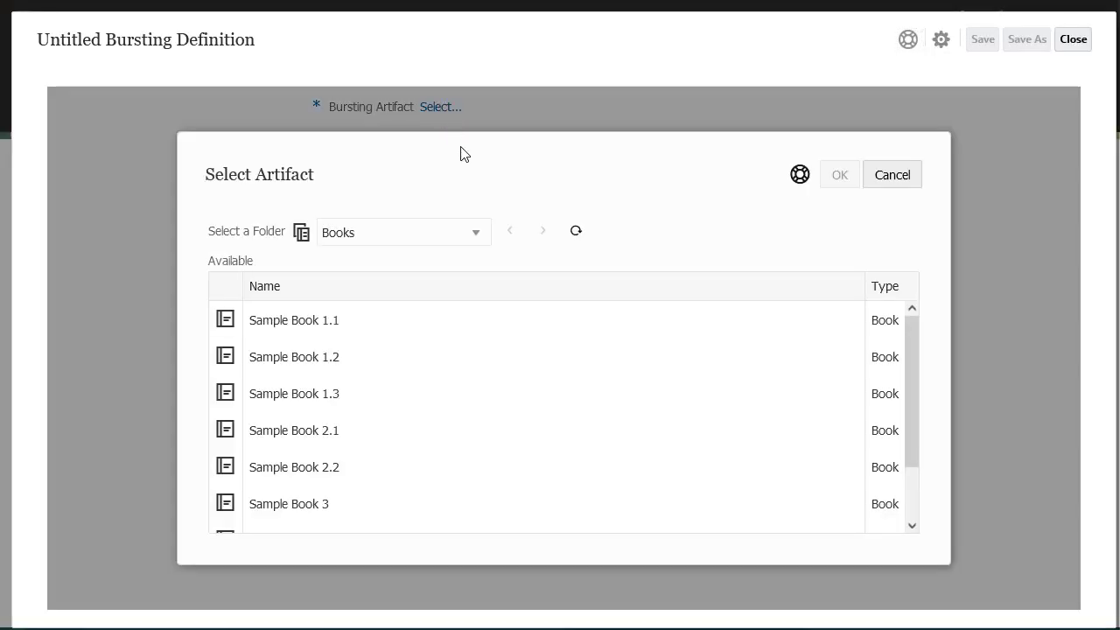
pyautogui.click(476, 231)
pyautogui.click(444, 350)
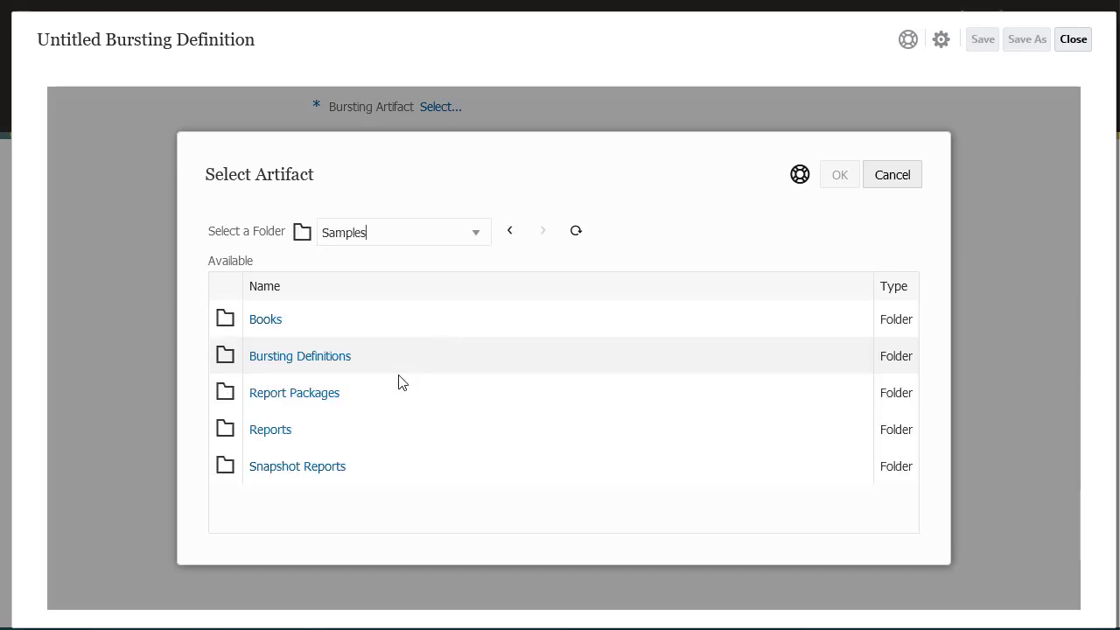
pyautogui.click(273, 429)
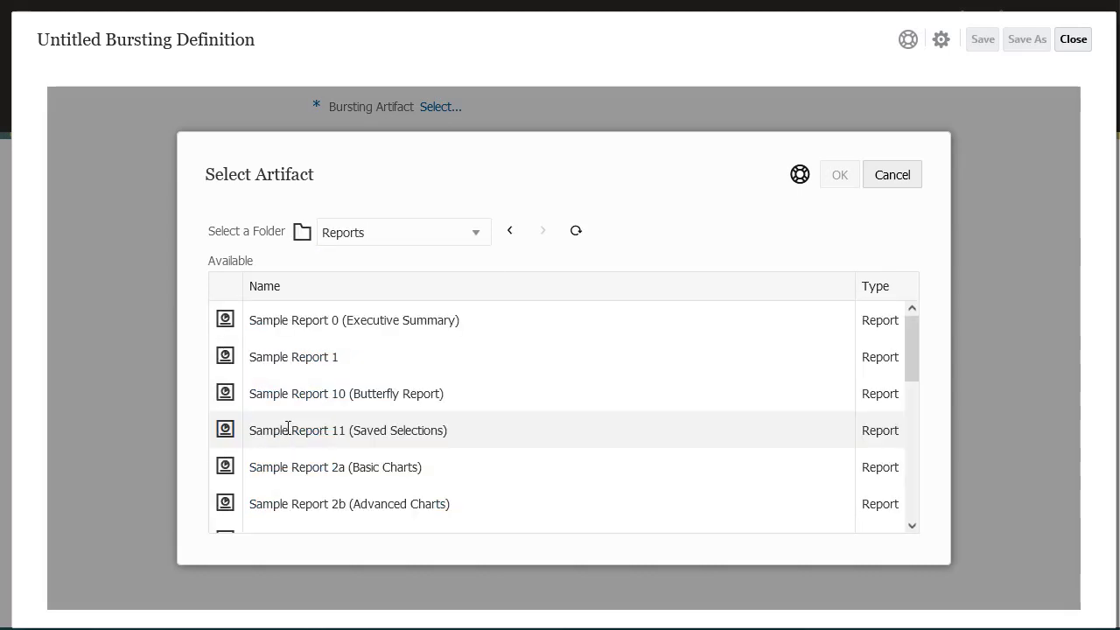
pyautogui.click(366, 373)
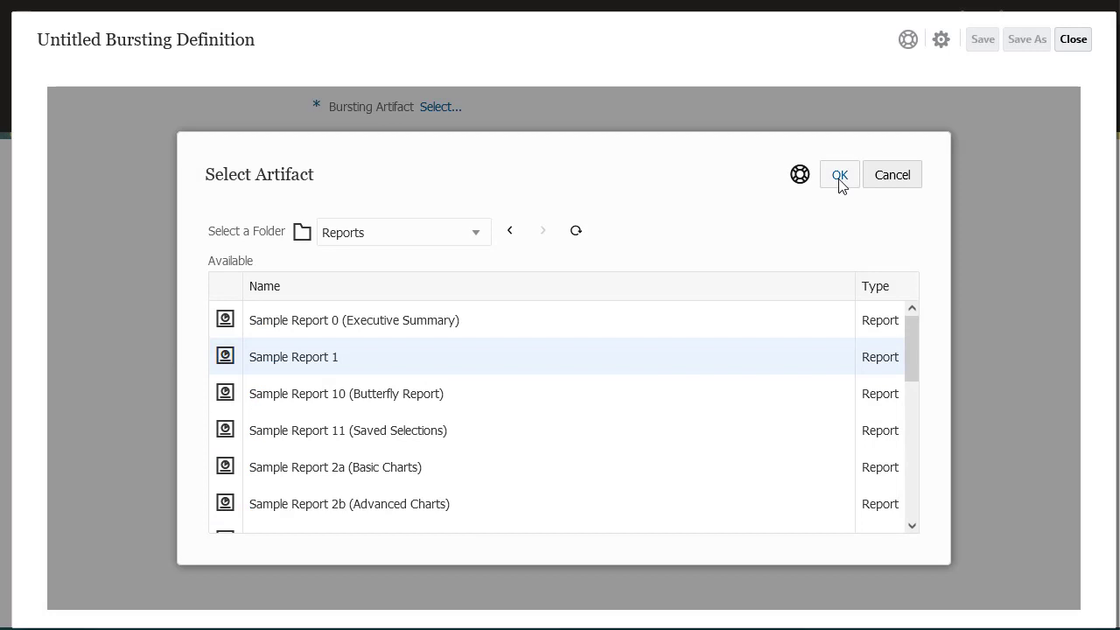
pyautogui.click(839, 178)
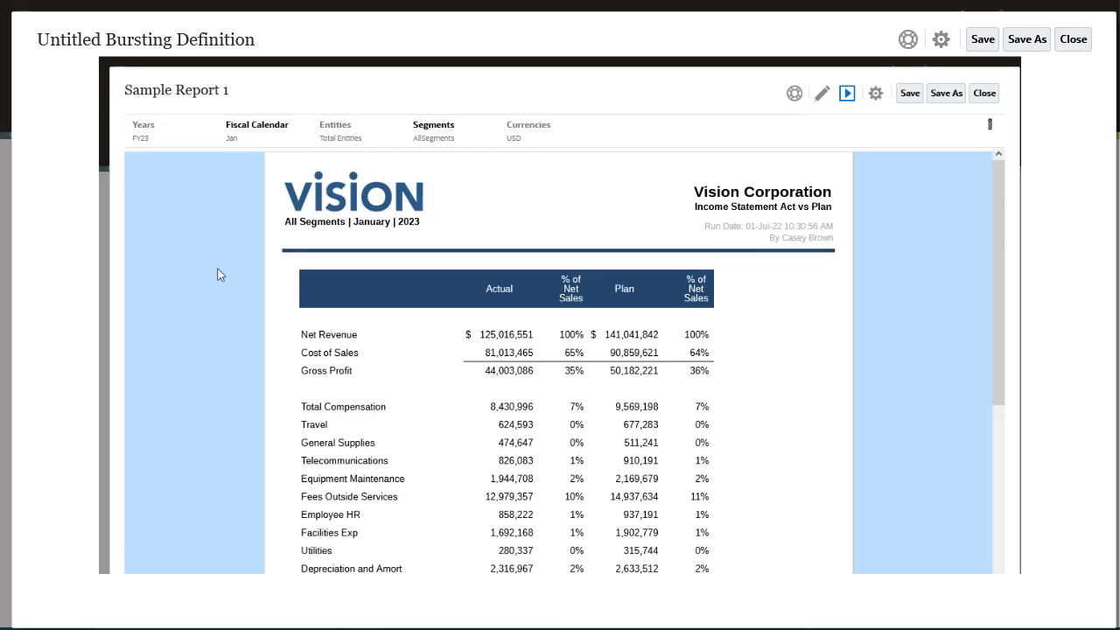
pyautogui.click(264, 133)
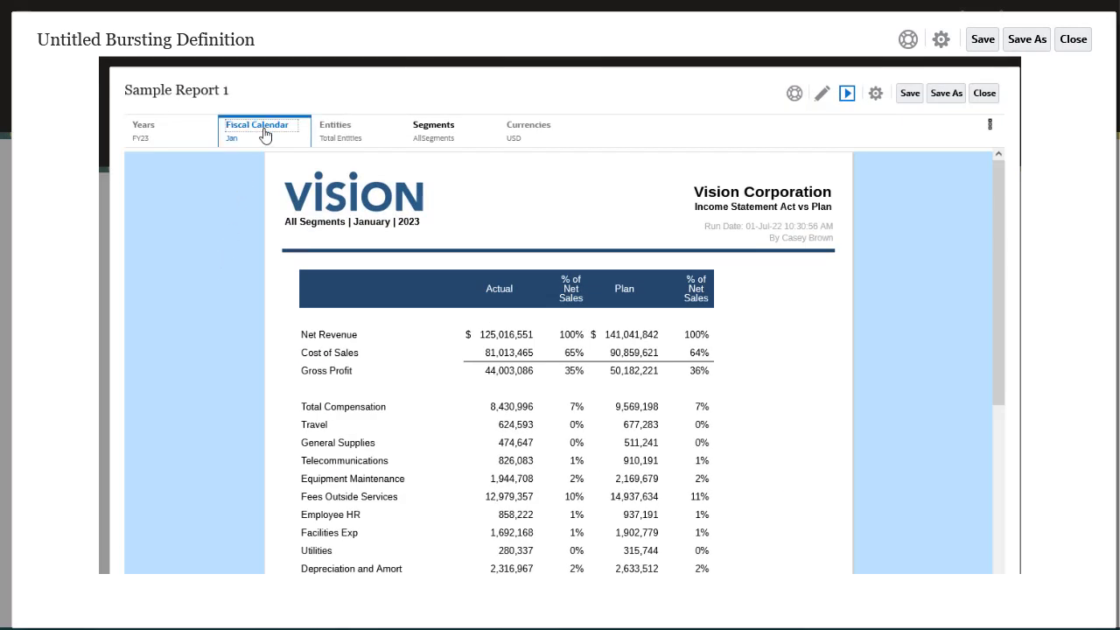
pyautogui.click(434, 132)
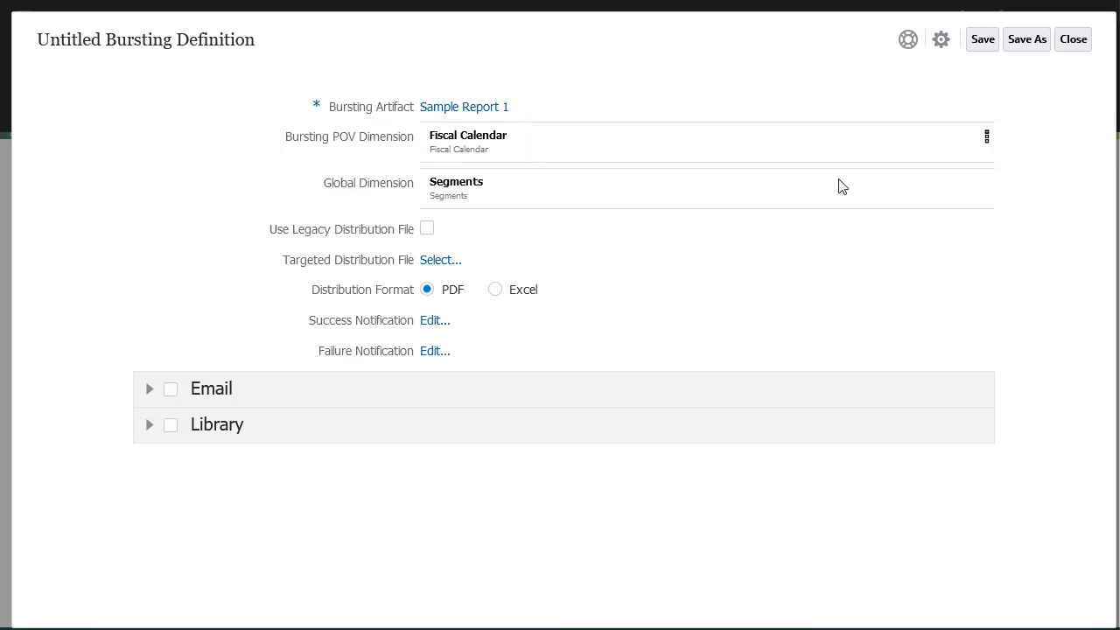
# - Change the bursting dimension from Fiscal Calendar to Segments
pyautogui.click(986, 145)
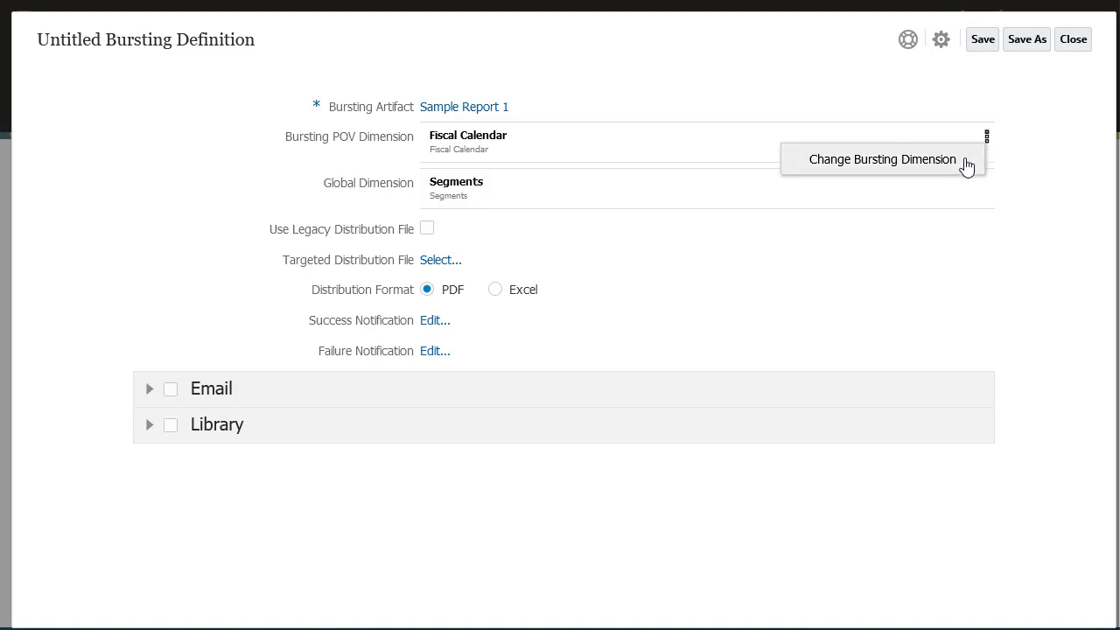
pyautogui.click(967, 165)
pyautogui.click(624, 335)
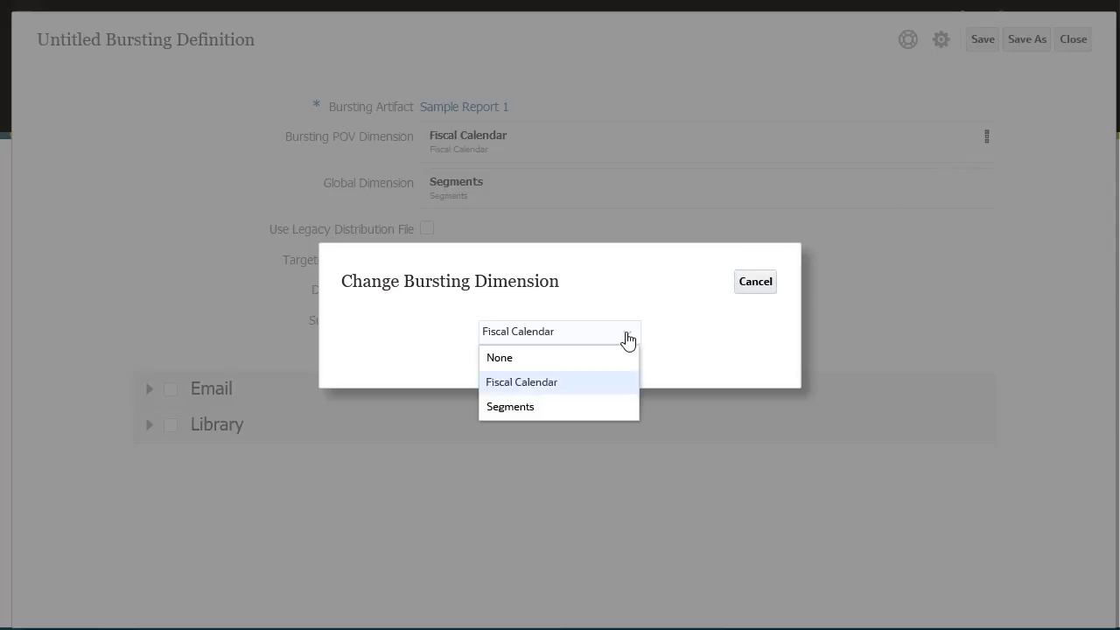
pyautogui.click(609, 407)
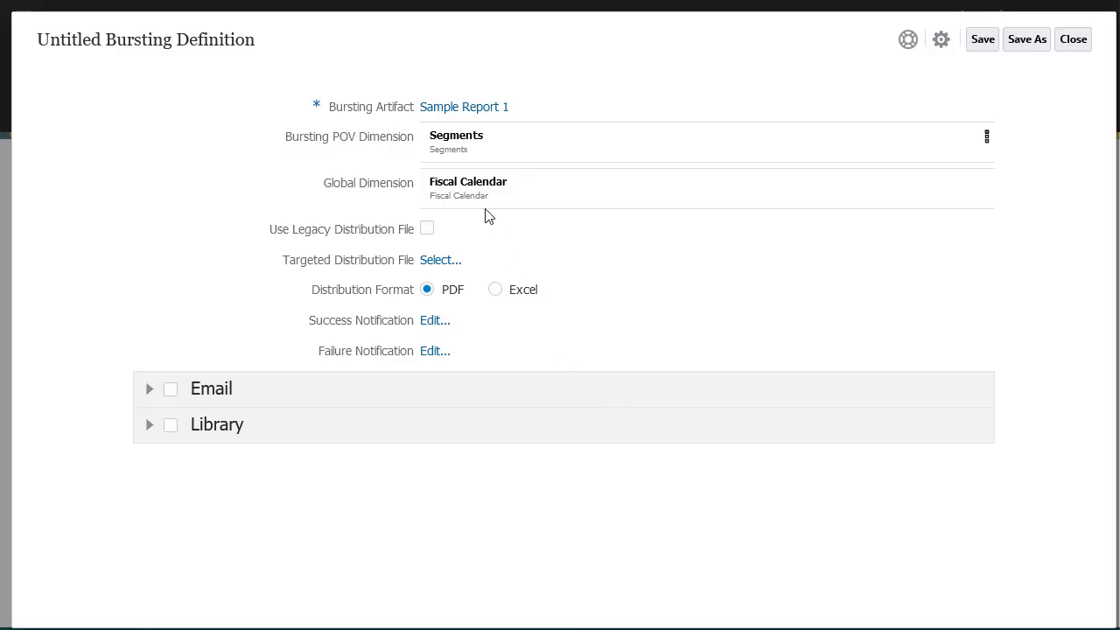
# - Limit the Segments selection to Bottom Members of AS under AllSegments > Seg01
pyautogui.click(462, 149)
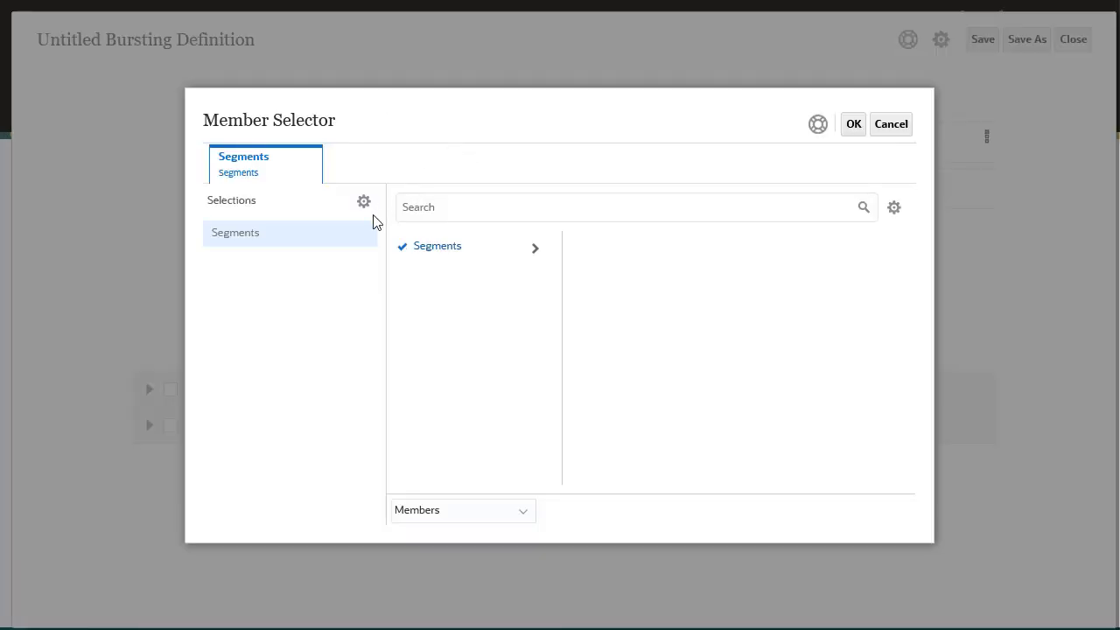
pyautogui.click(272, 234)
pyautogui.click(535, 249)
pyautogui.click(710, 248)
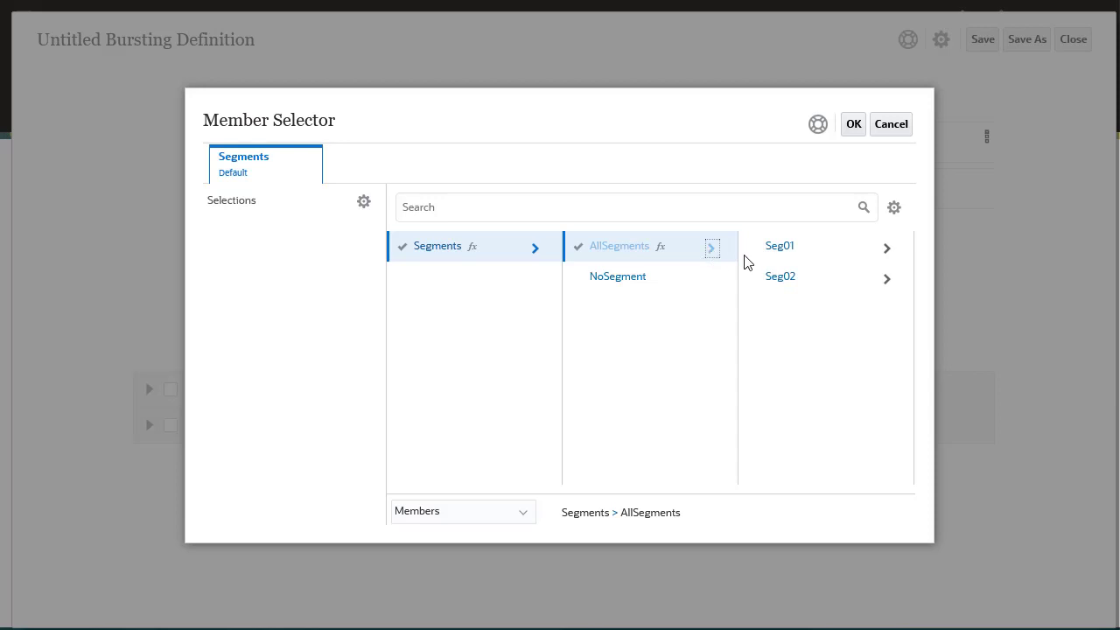
pyautogui.click(884, 249)
pyautogui.click(791, 241)
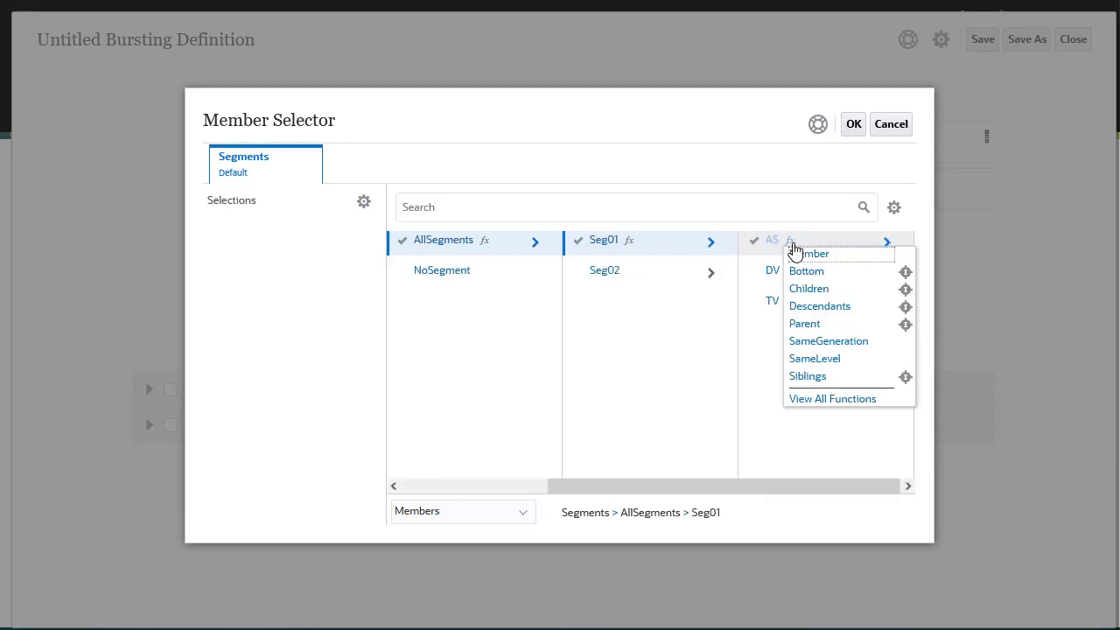
pyautogui.click(841, 274)
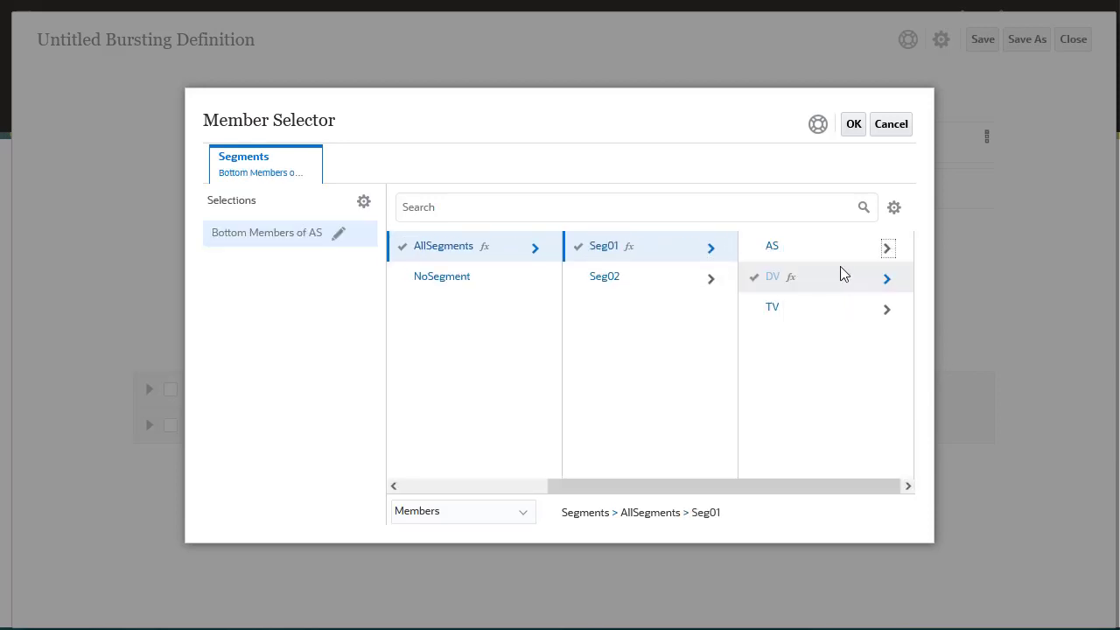
pyautogui.click(855, 131)
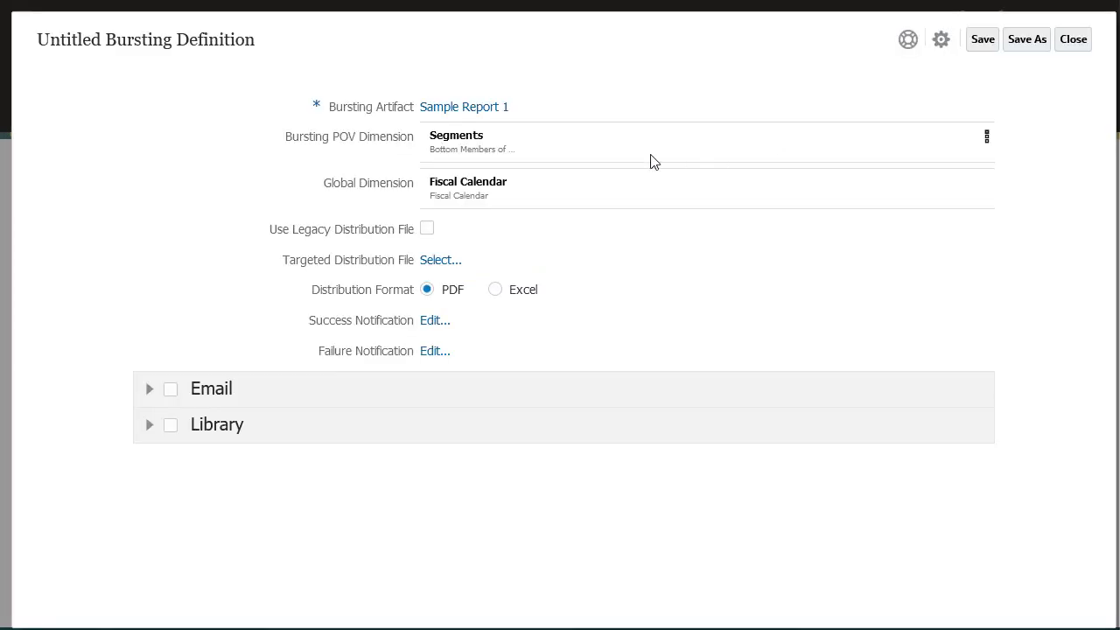
pyautogui.click(495, 188)
# - Set the global Fiscal Calendar member to Jan under Q1
pyautogui.click(482, 294)
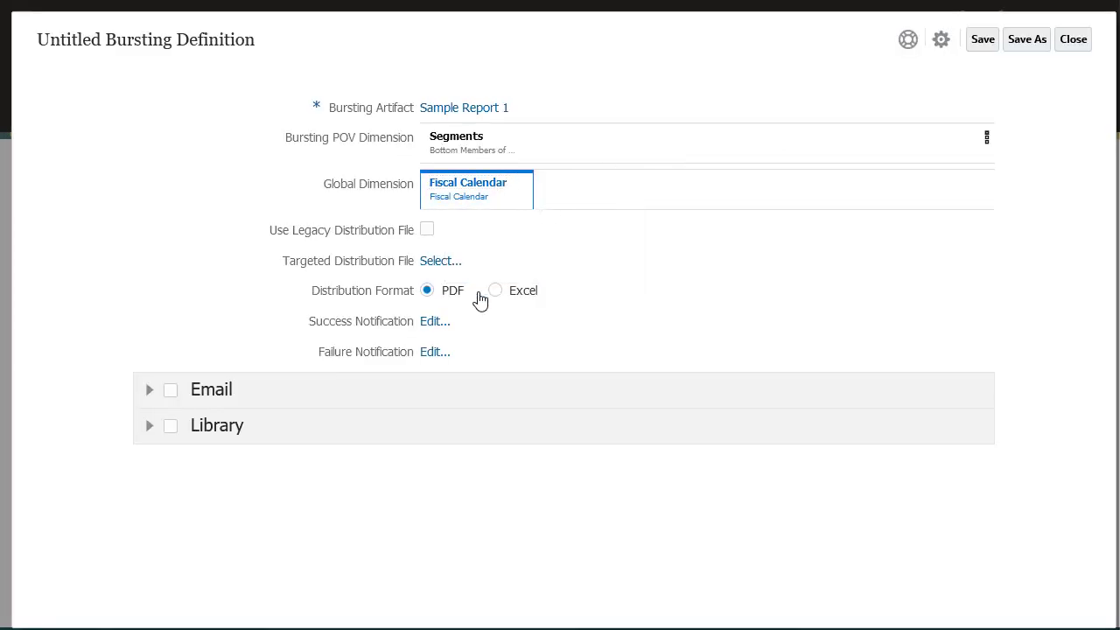
pyautogui.click(445, 250)
pyautogui.click(619, 252)
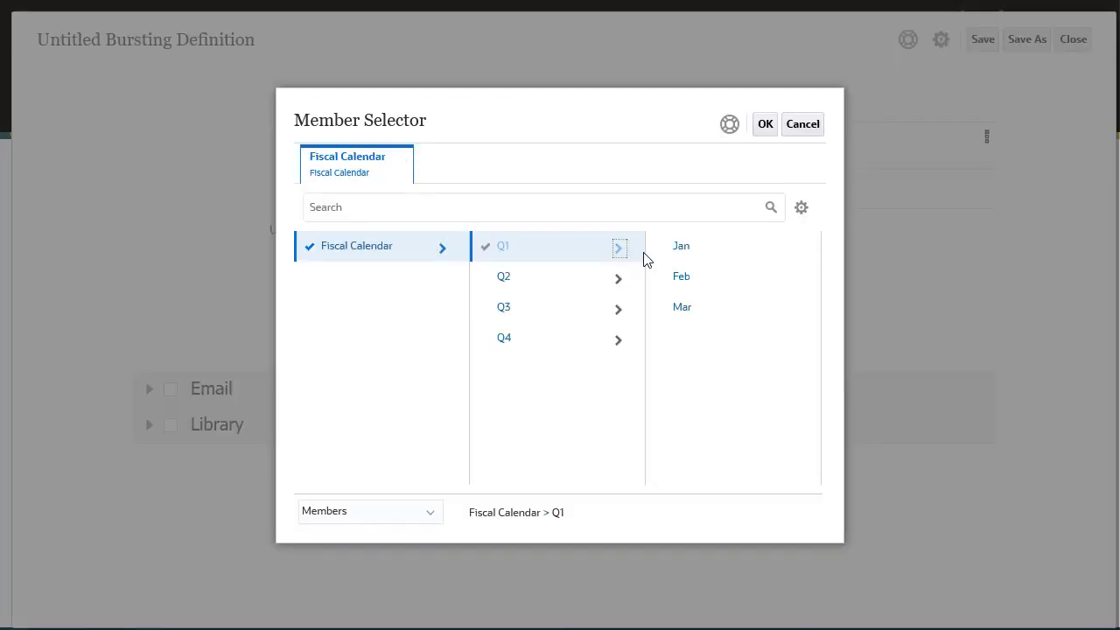
pyautogui.click(661, 248)
pyautogui.click(767, 127)
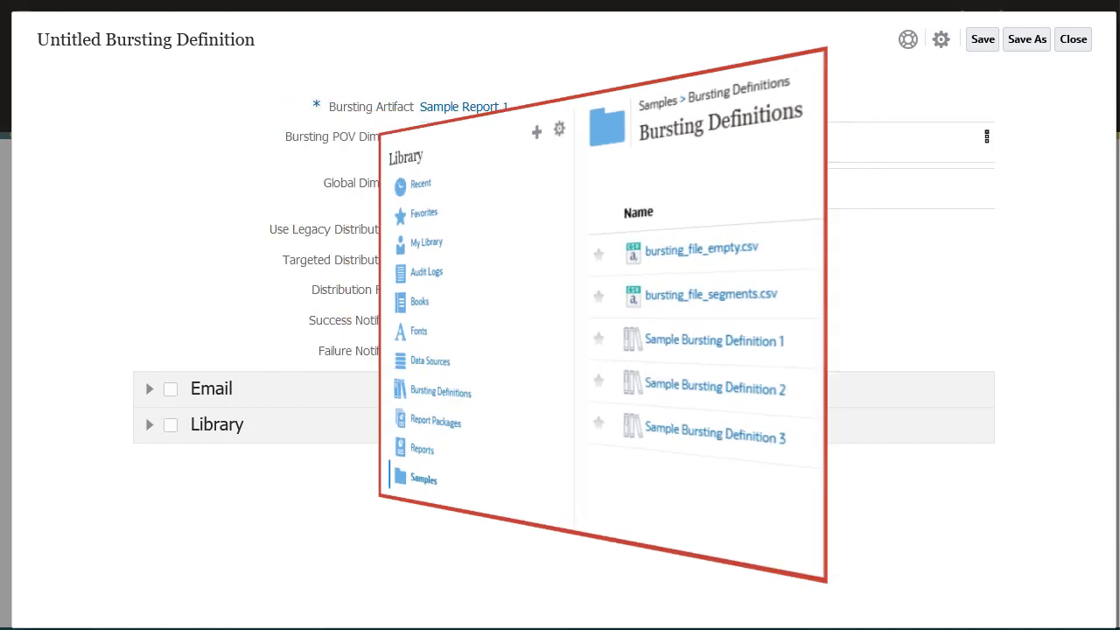
# - Bring up the Targeted Distribution File selection dialog
pyautogui.click(448, 261)
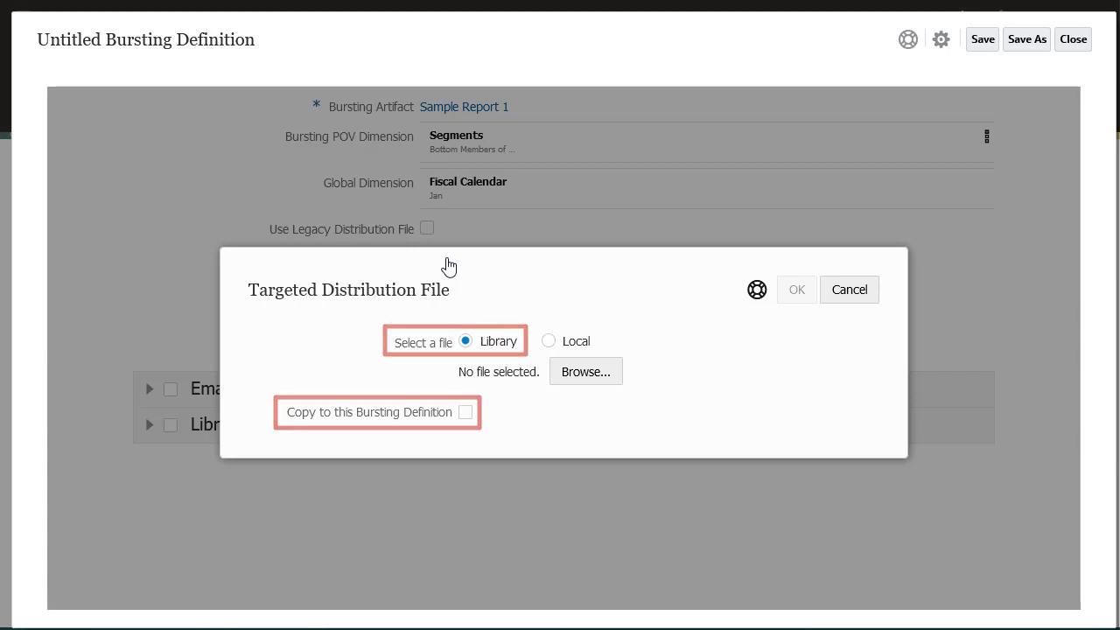
# - Upload the local file my_bursting_file_segments.csv as the targeted distribution file
pyautogui.click(548, 342)
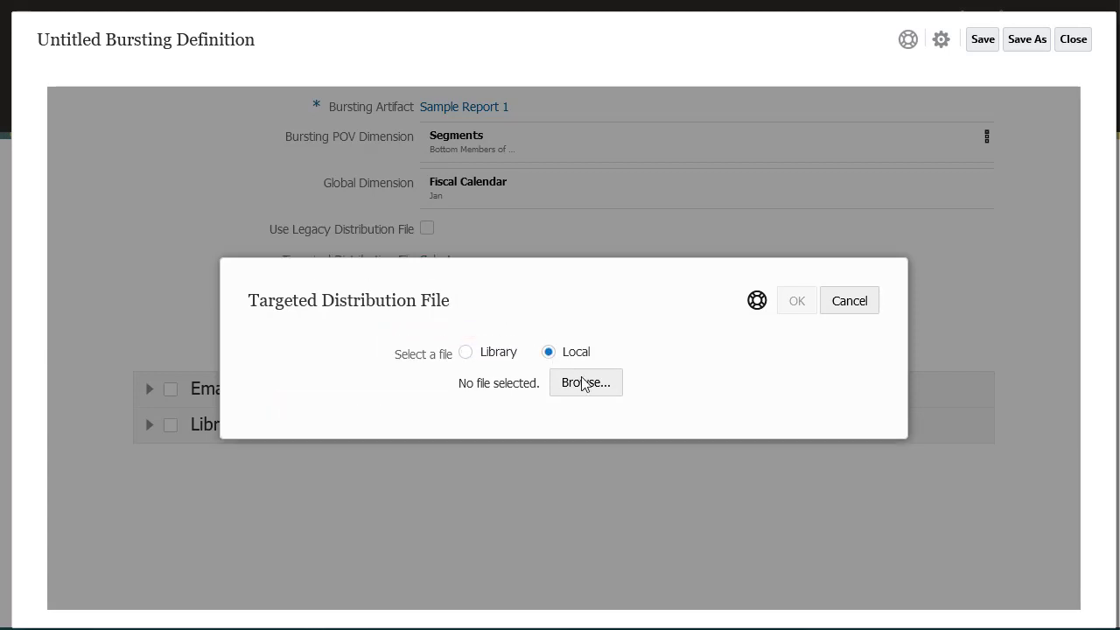
pyautogui.click(582, 383)
pyautogui.click(470, 353)
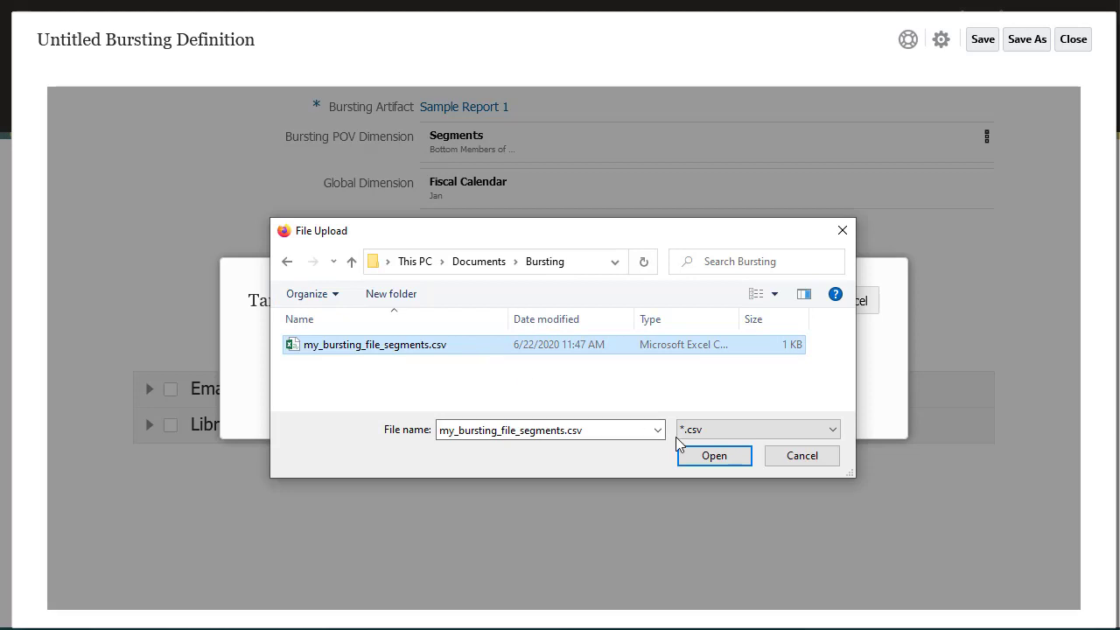
pyautogui.click(725, 458)
pyautogui.click(786, 293)
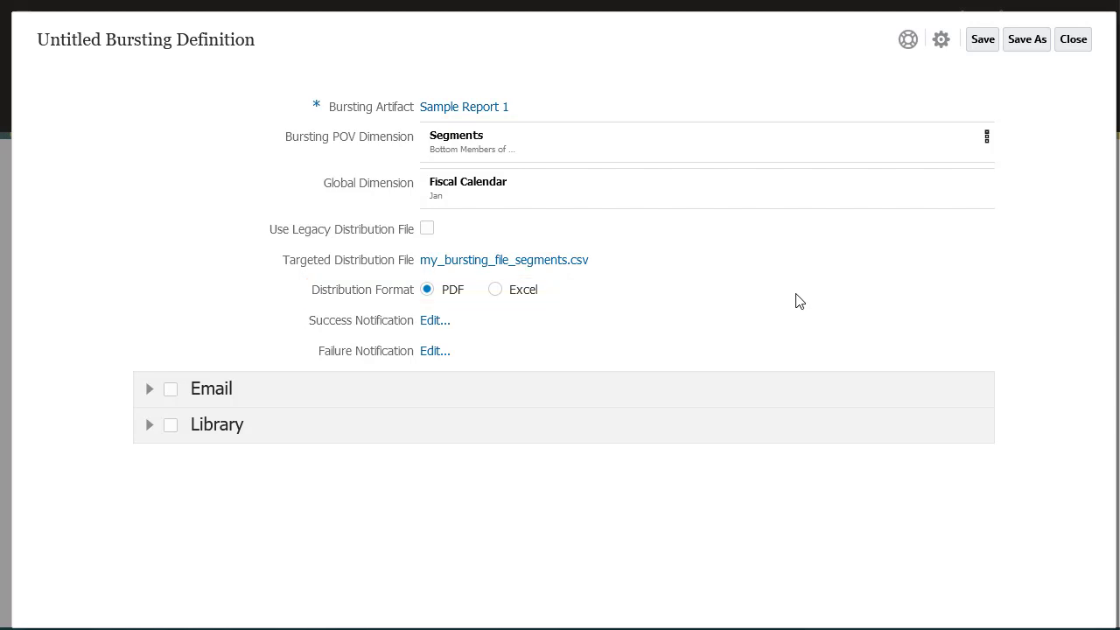
# - Add an e-mail address as a second recipient of the success notification
pyautogui.click(435, 321)
pyautogui.click(841, 346)
pyautogui.write('jane.q.public@company.com')
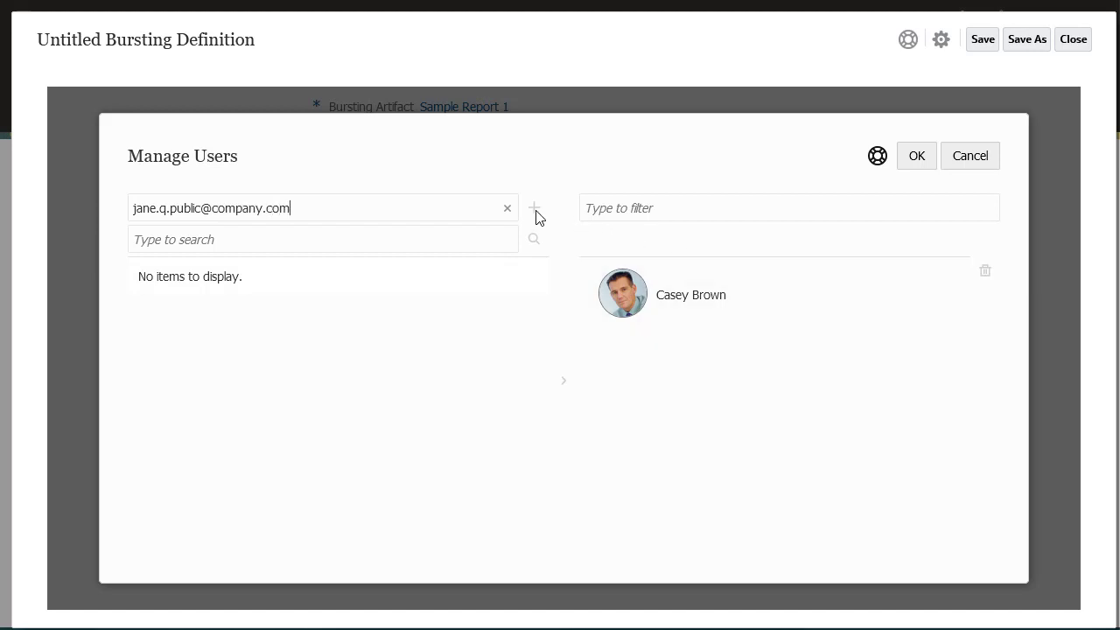
pyautogui.click(535, 210)
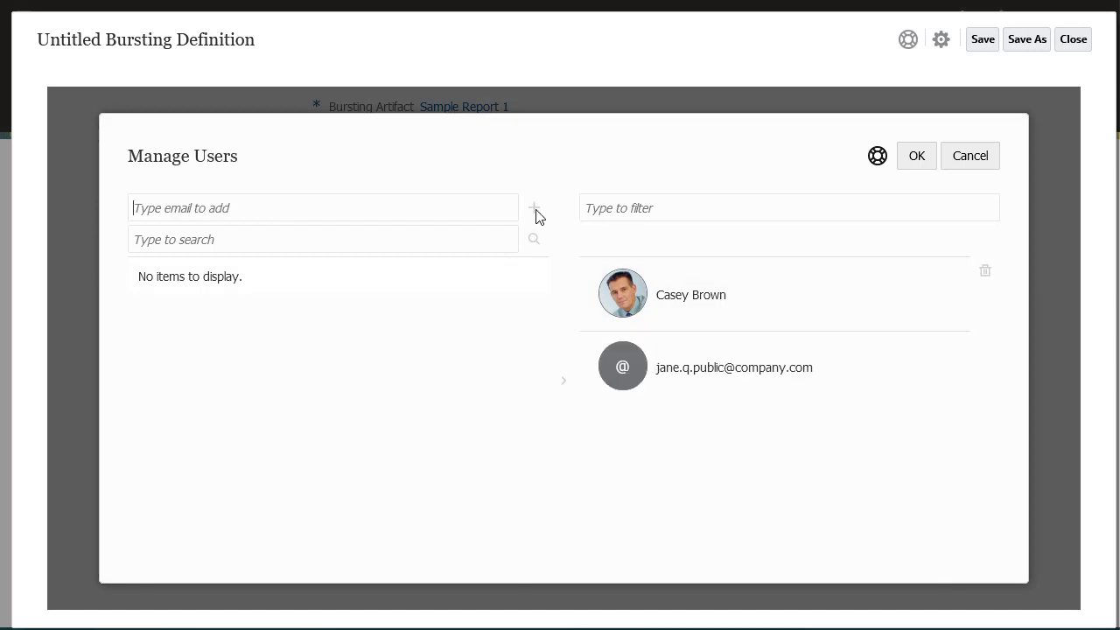
pyautogui.click(930, 161)
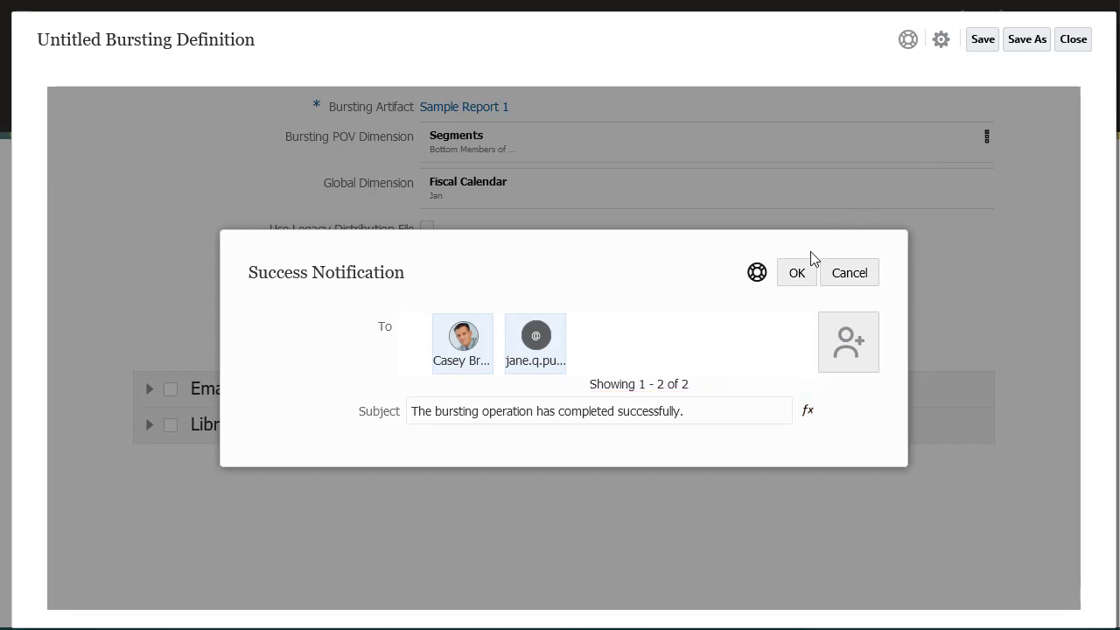
pyautogui.click(803, 275)
# - Add the same e-mail address as a second recipient of the failure notification
pyautogui.click(434, 350)
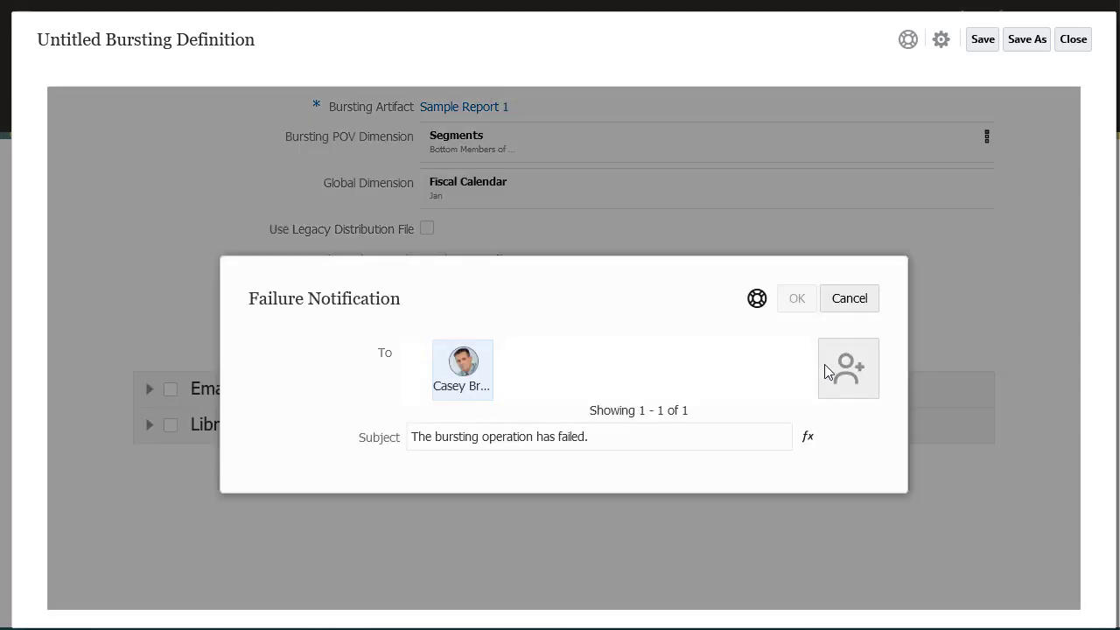
pyautogui.click(824, 365)
pyautogui.write('jane.q.public@company.com')
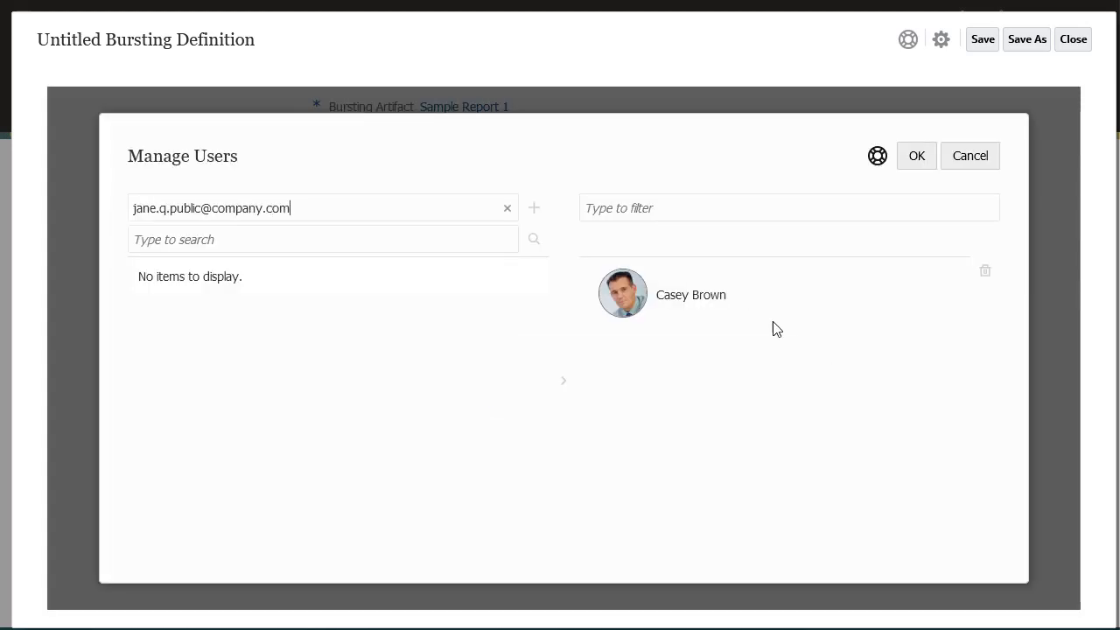
pyautogui.click(535, 210)
pyautogui.click(915, 158)
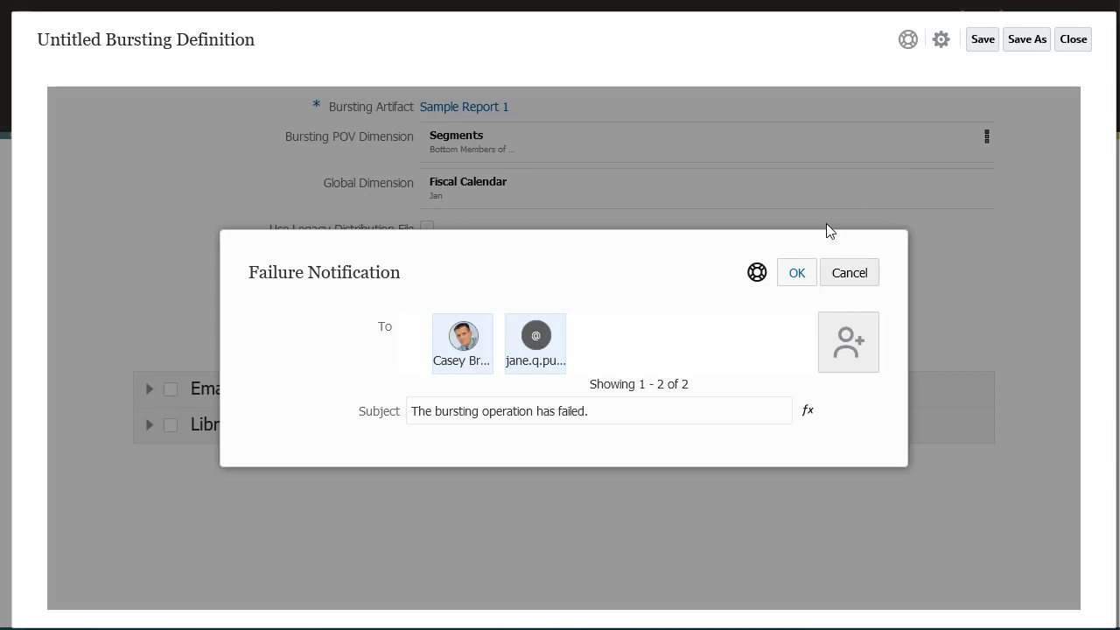
pyautogui.click(794, 276)
# - Enable separate report emails with attachments named ArtifactDescription() - MemberAlias("Segments")
pyautogui.click(170, 389)
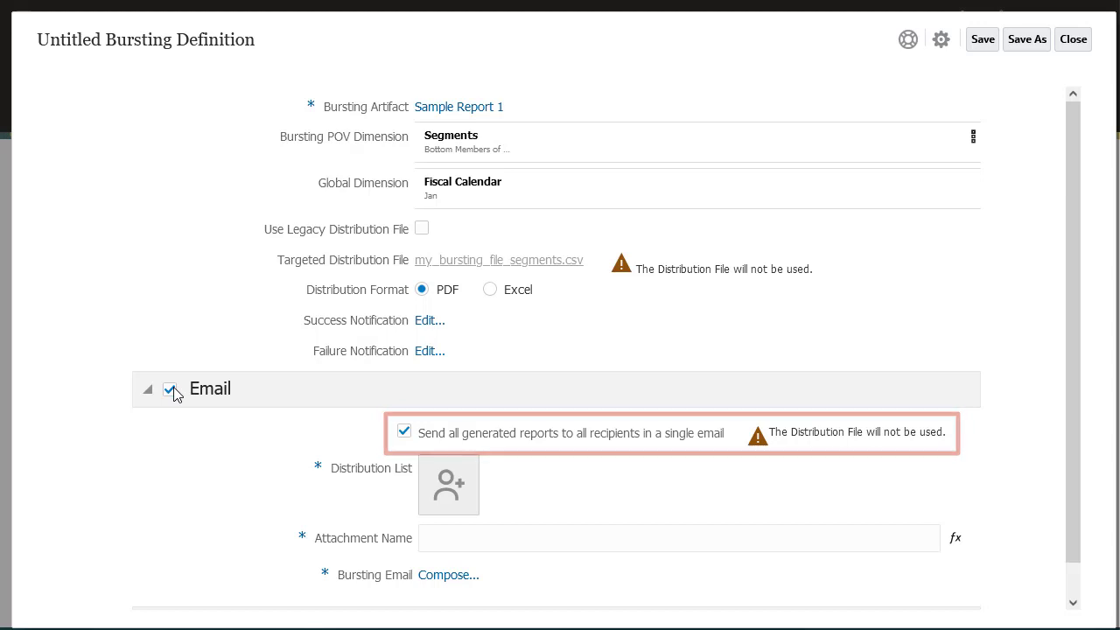
pyautogui.click(404, 433)
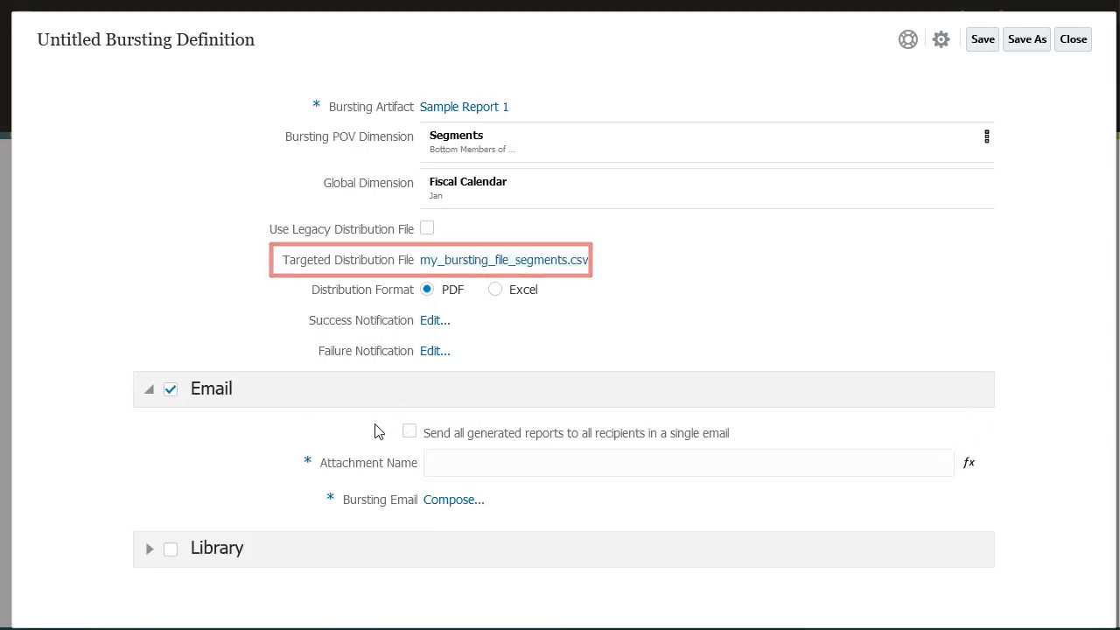
pyautogui.click(966, 464)
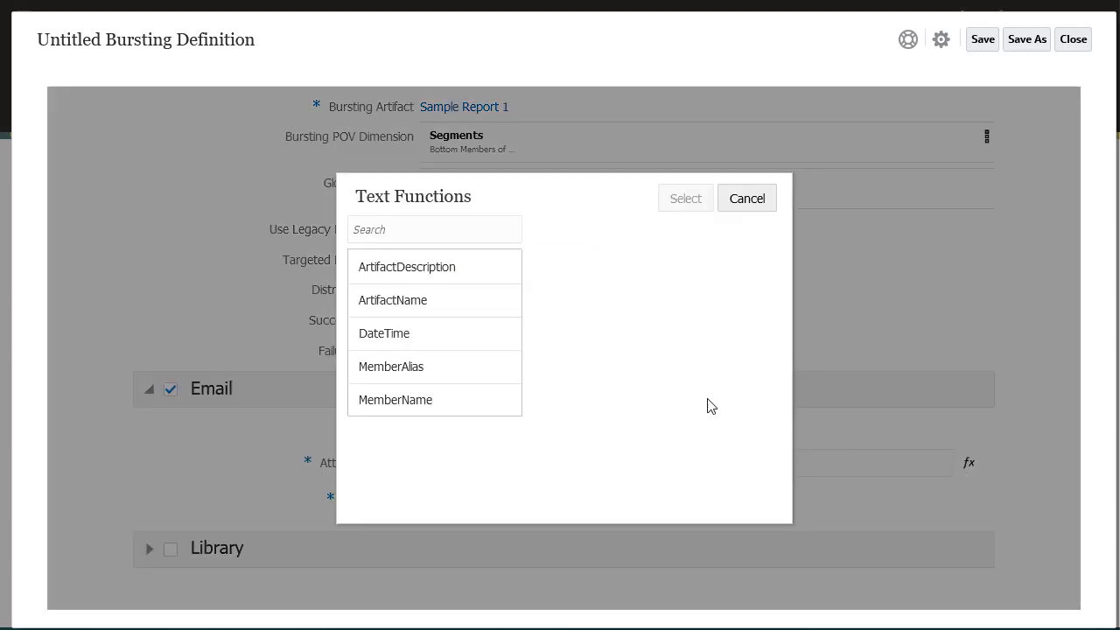
pyautogui.click(452, 279)
pyautogui.click(687, 203)
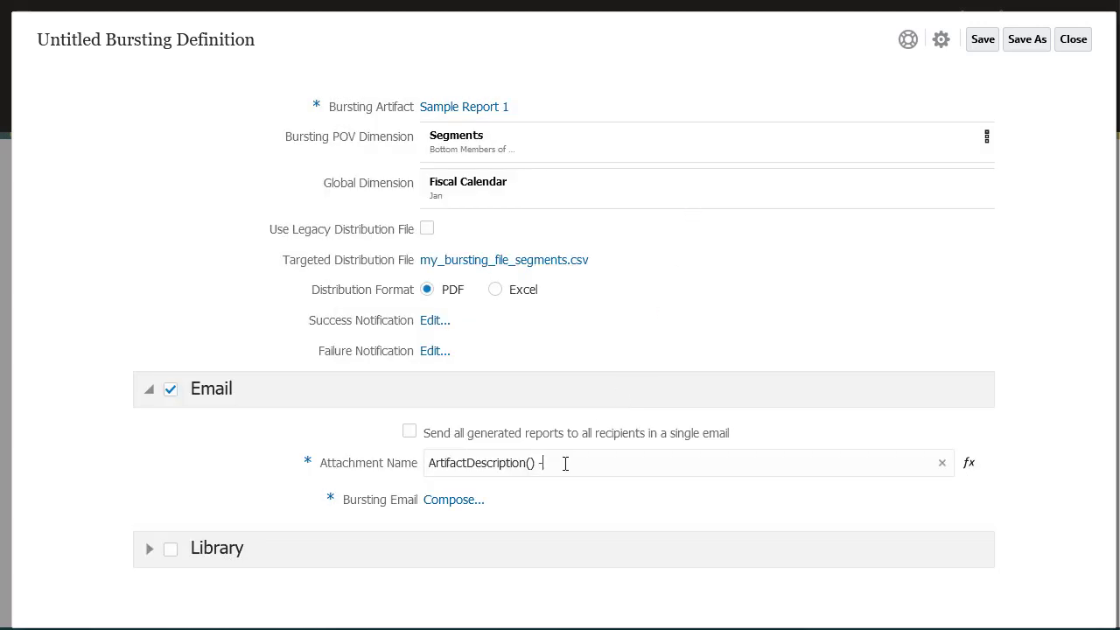
pyautogui.click(968, 463)
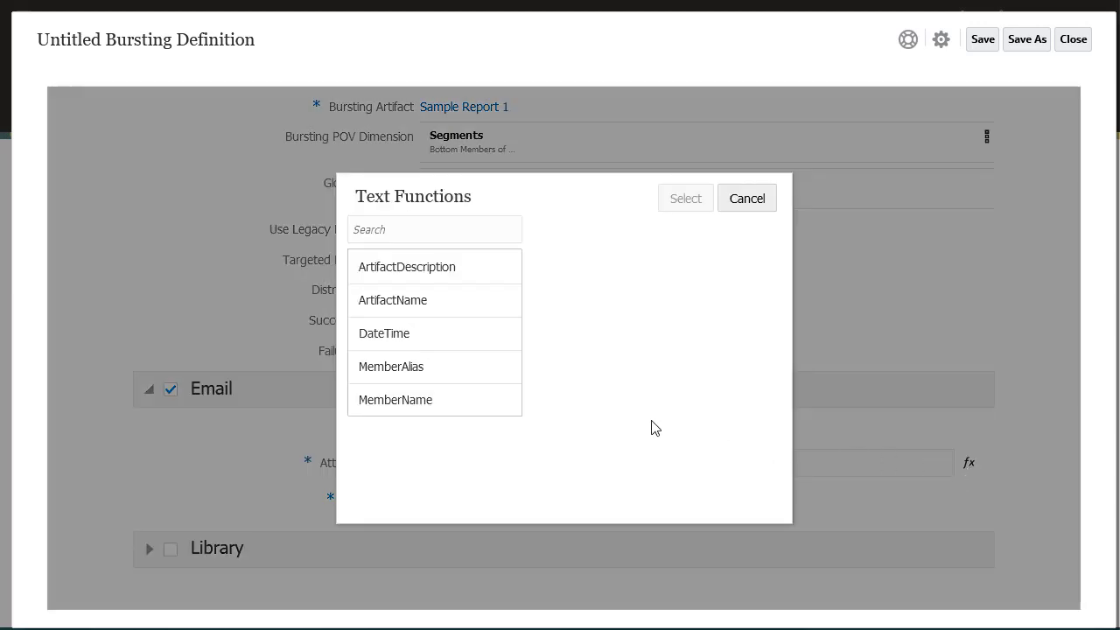
pyautogui.click(470, 371)
pyautogui.click(743, 266)
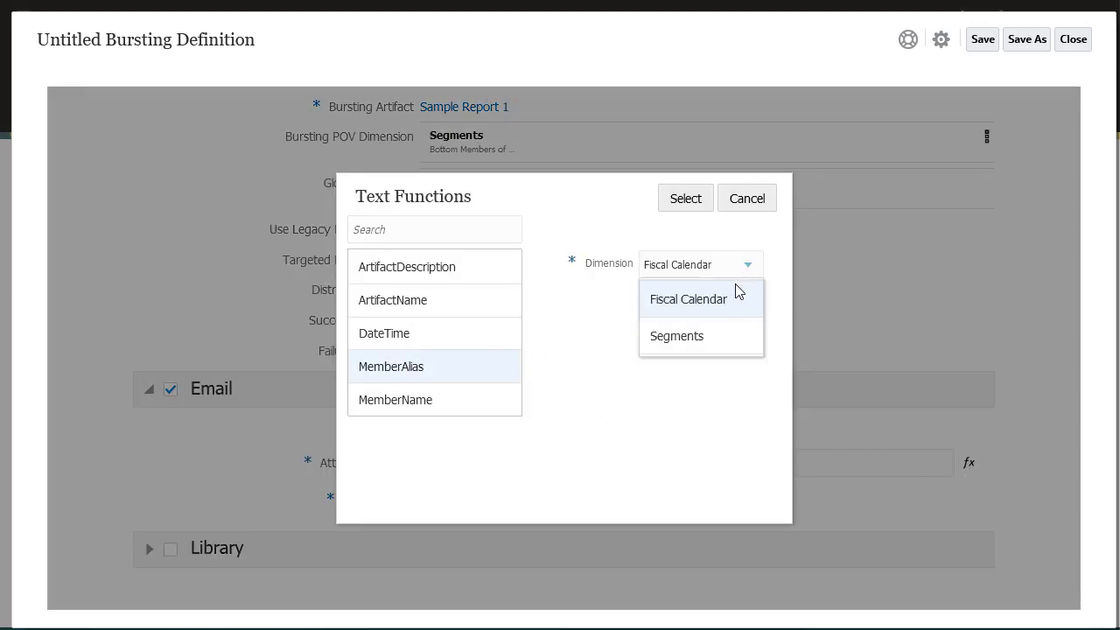
pyautogui.click(690, 337)
pyautogui.click(687, 205)
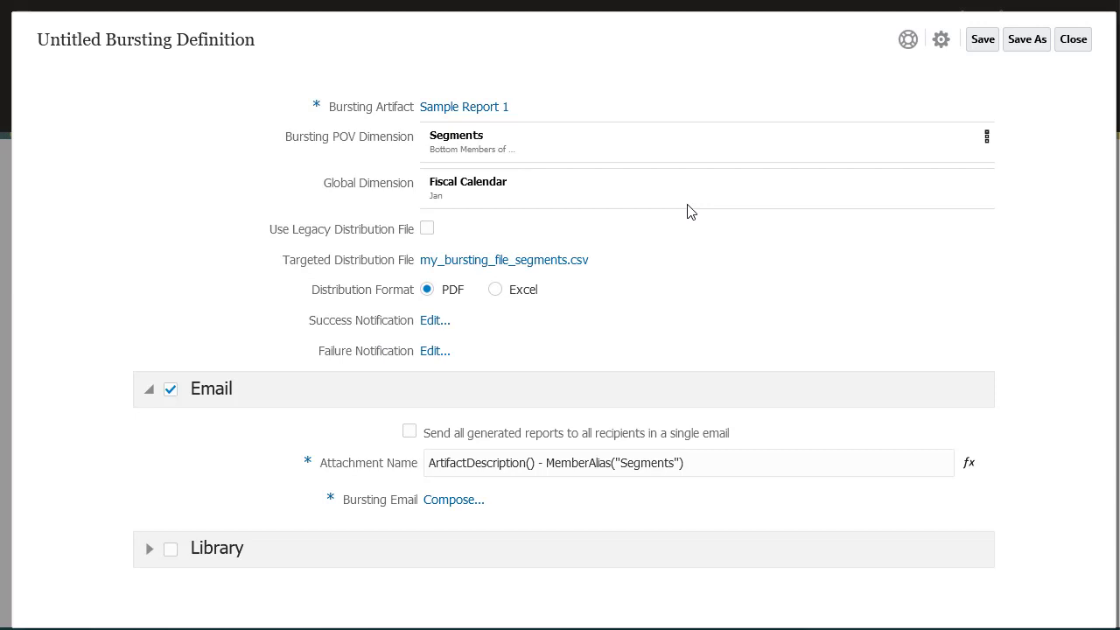
# - Set the email subject to 'Reports Attached' followed by DateTime()
pyautogui.click(454, 501)
pyautogui.write('Reports Attached')
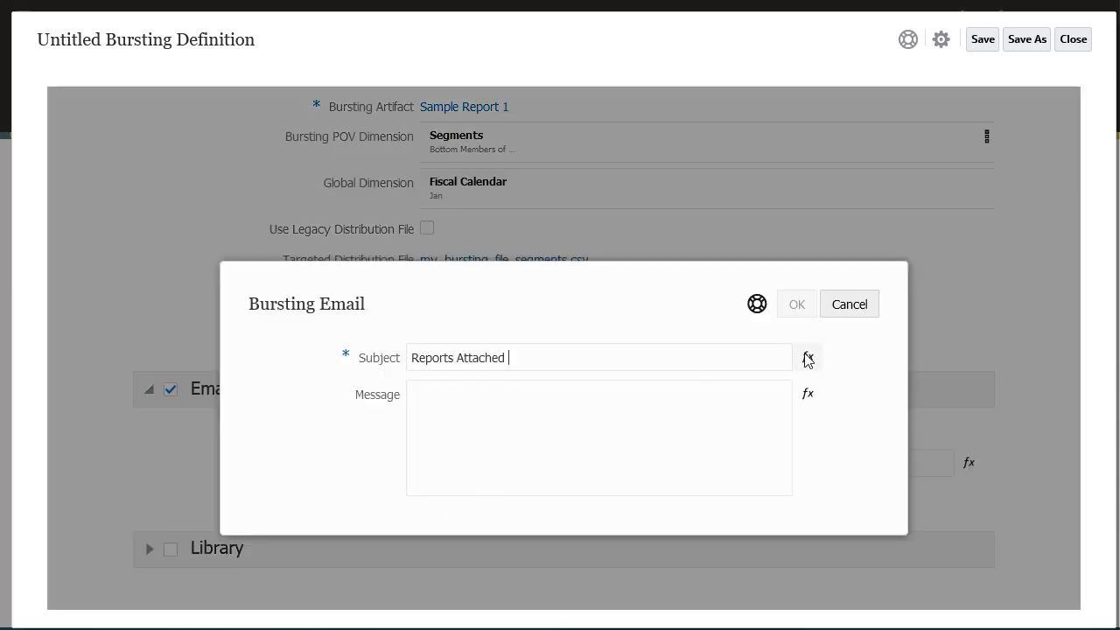
pyautogui.click(807, 359)
pyautogui.click(423, 332)
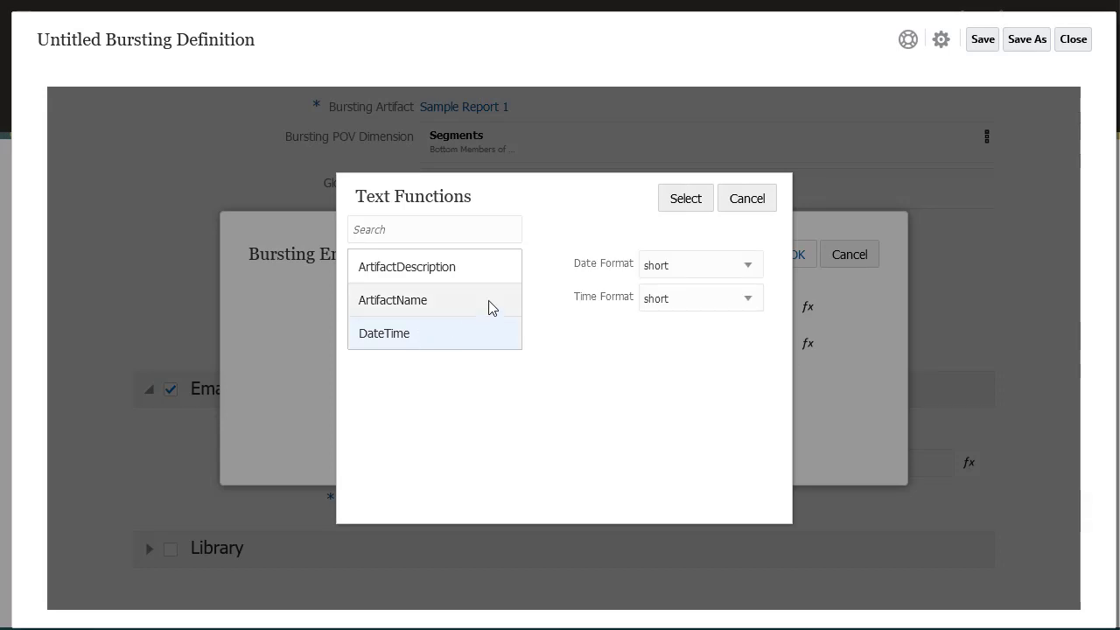
pyautogui.click(684, 199)
pyautogui.click(794, 254)
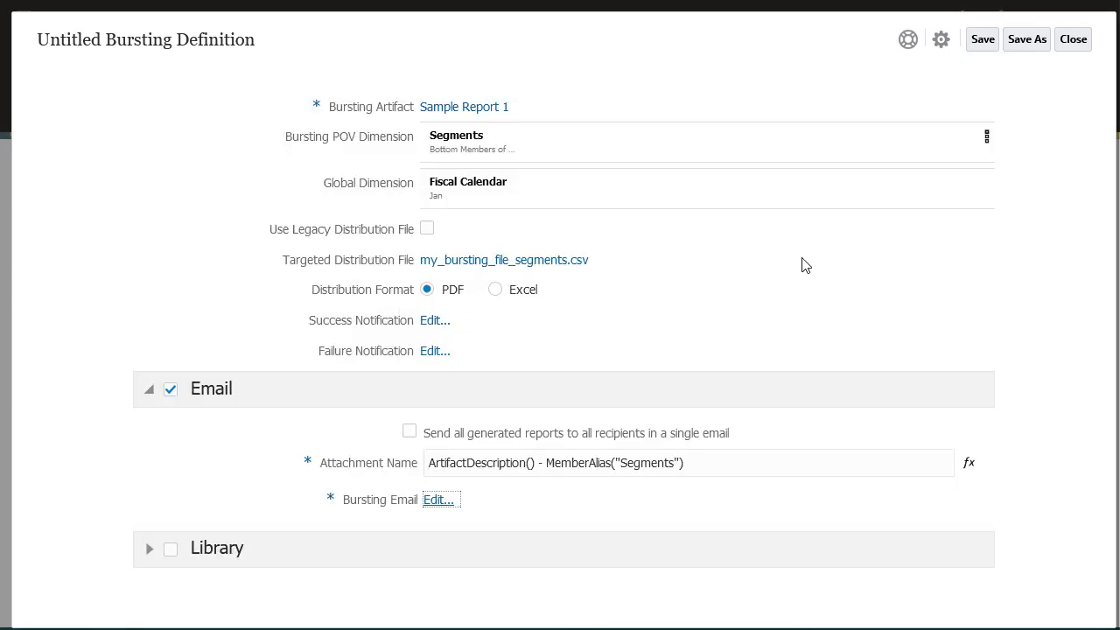
# - Enable Library output without all permissions, naming artifacts ArtifactDescription() - MemberAlias("Segments")
pyautogui.click(171, 549)
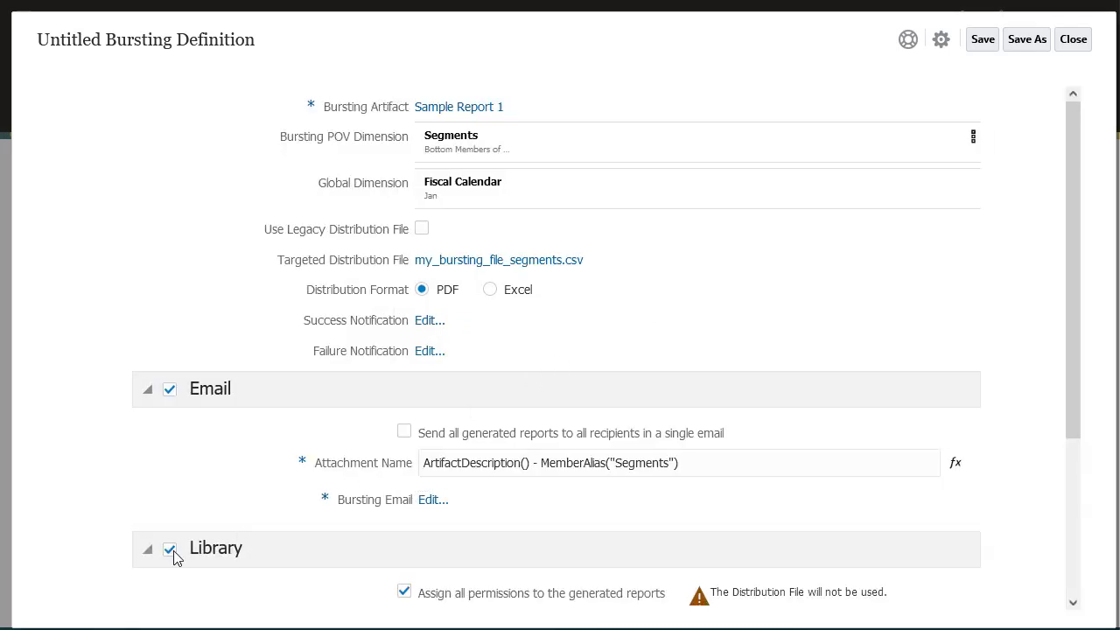
pyautogui.moveTo(1069, 321); pyautogui.dragTo(1055, 525)
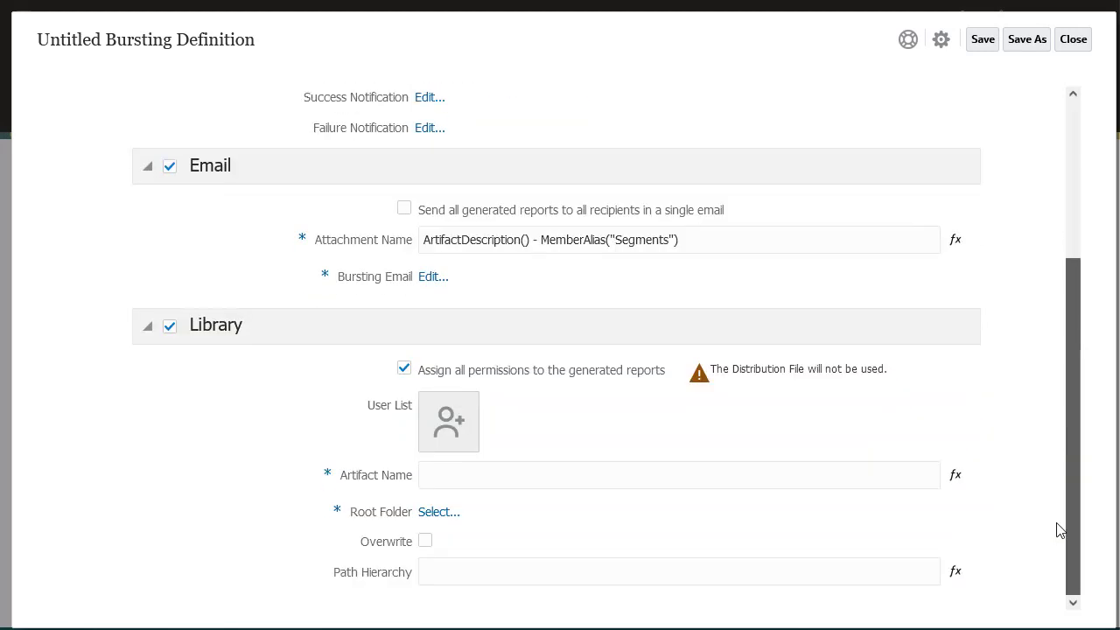
pyautogui.click(405, 369)
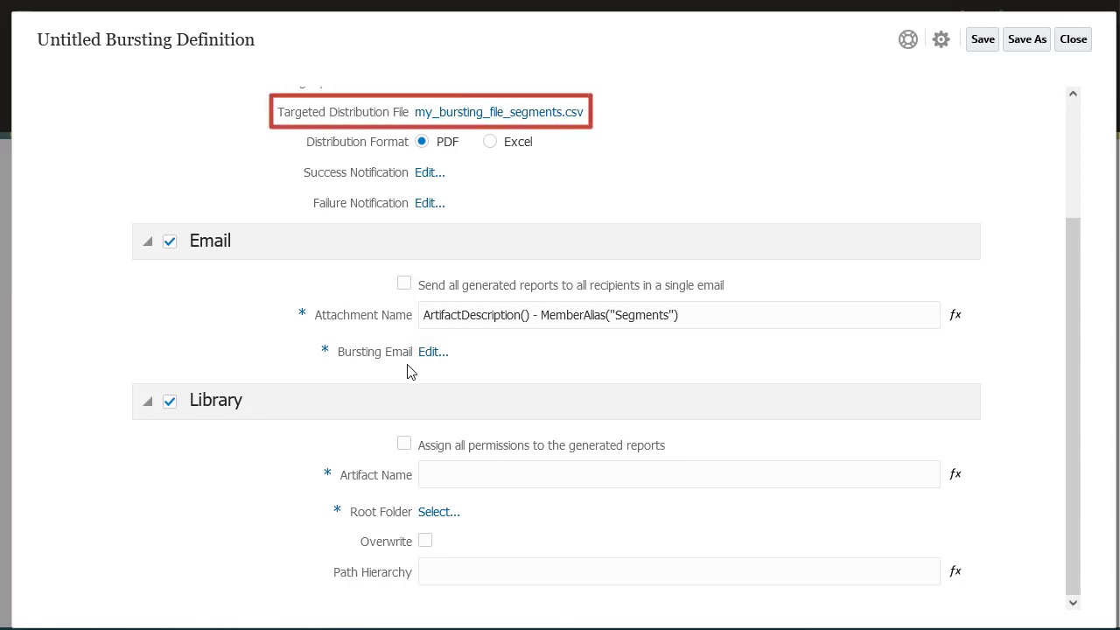
pyautogui.click(954, 476)
pyautogui.click(437, 275)
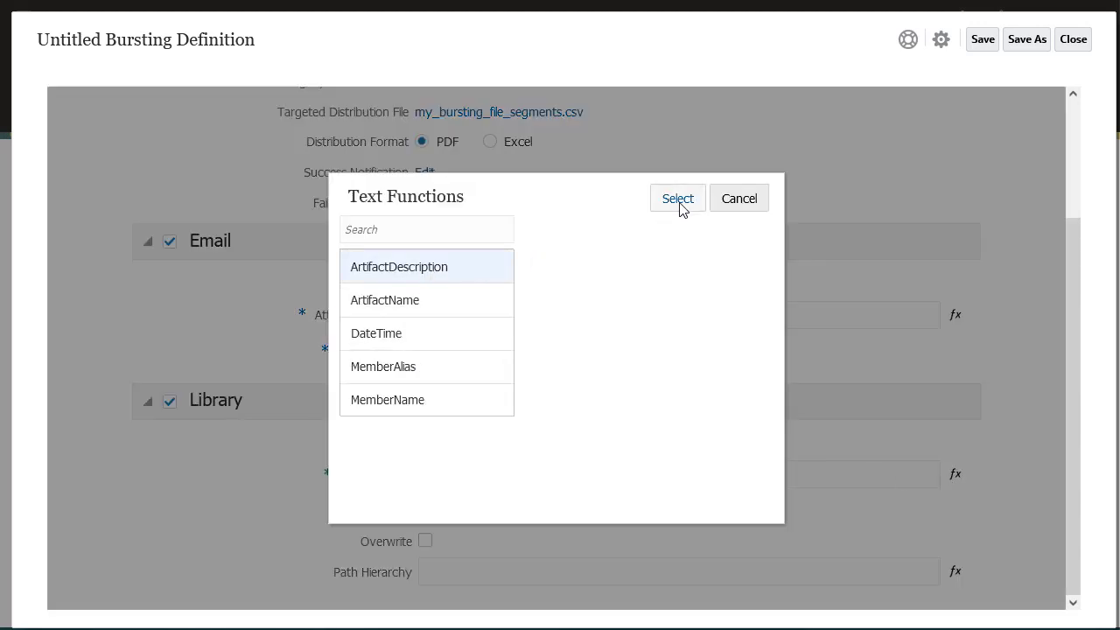
pyautogui.click(678, 200)
pyautogui.click(954, 474)
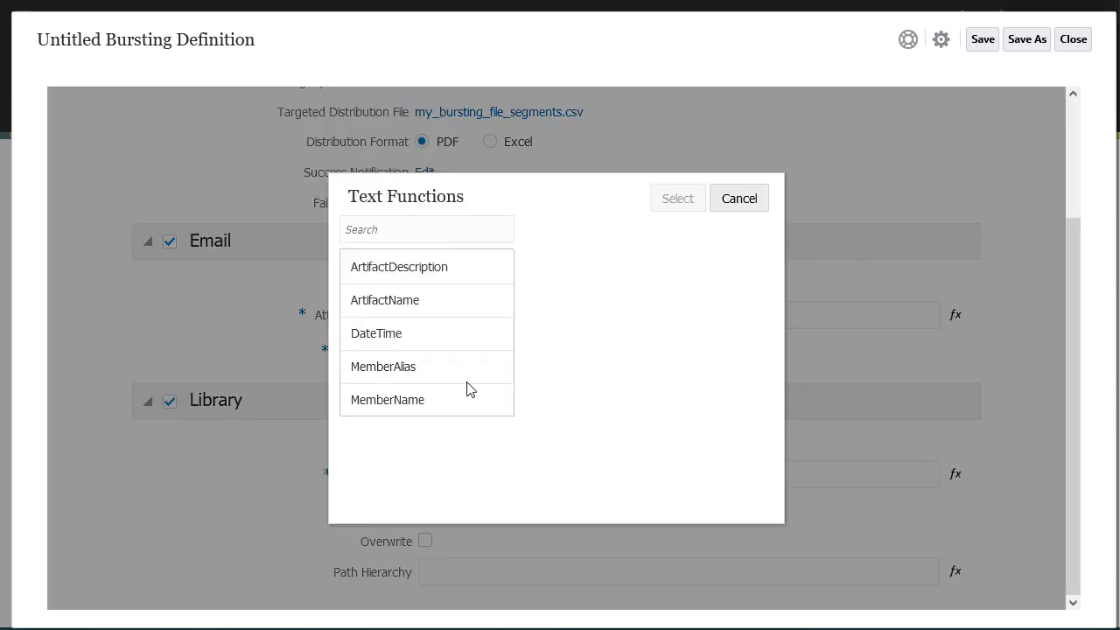
pyautogui.click(466, 368)
pyautogui.click(739, 267)
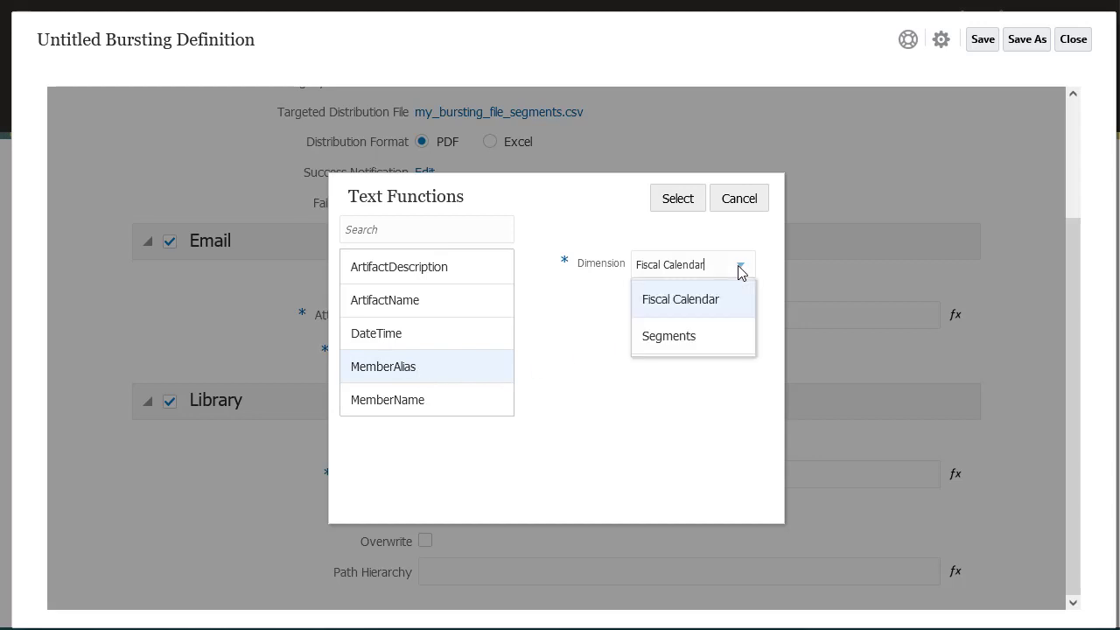
pyautogui.click(674, 338)
pyautogui.click(672, 206)
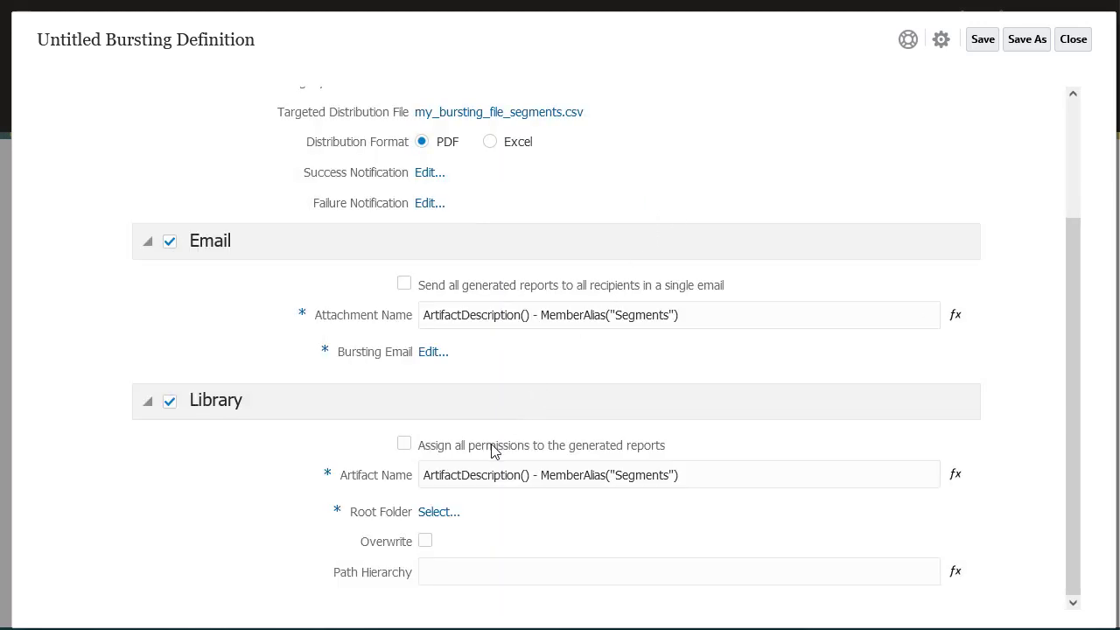
# - Use Samples as root folder and ArtifactName() as path, then name it Bursting Definition Example 1
pyautogui.click(442, 512)
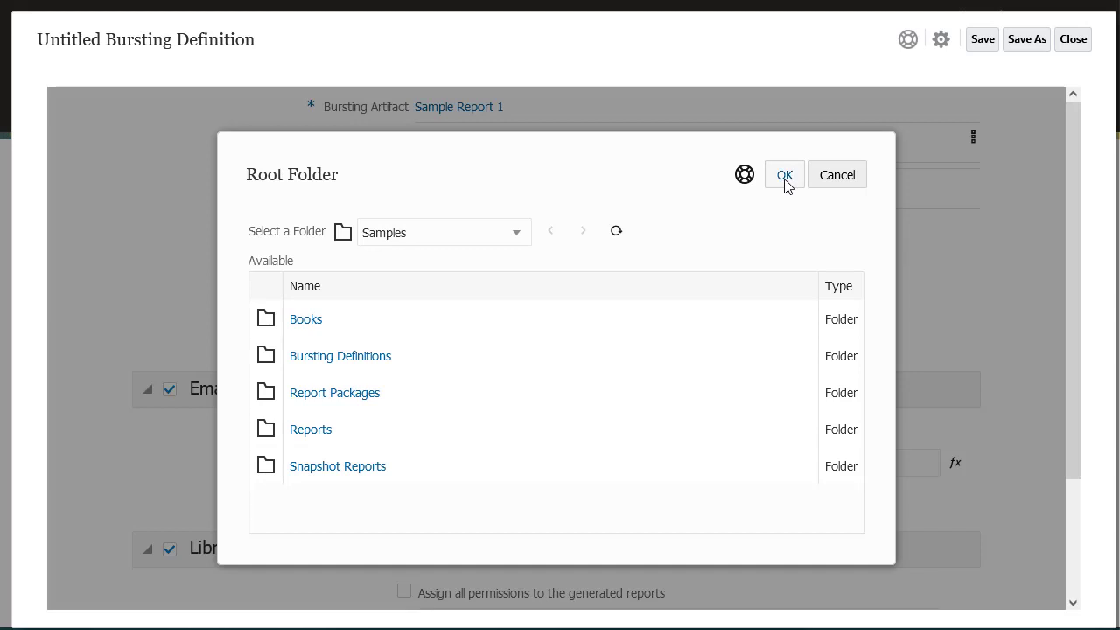
pyautogui.click(785, 175)
pyautogui.moveTo(1078, 293); pyautogui.dragTo(1067, 437)
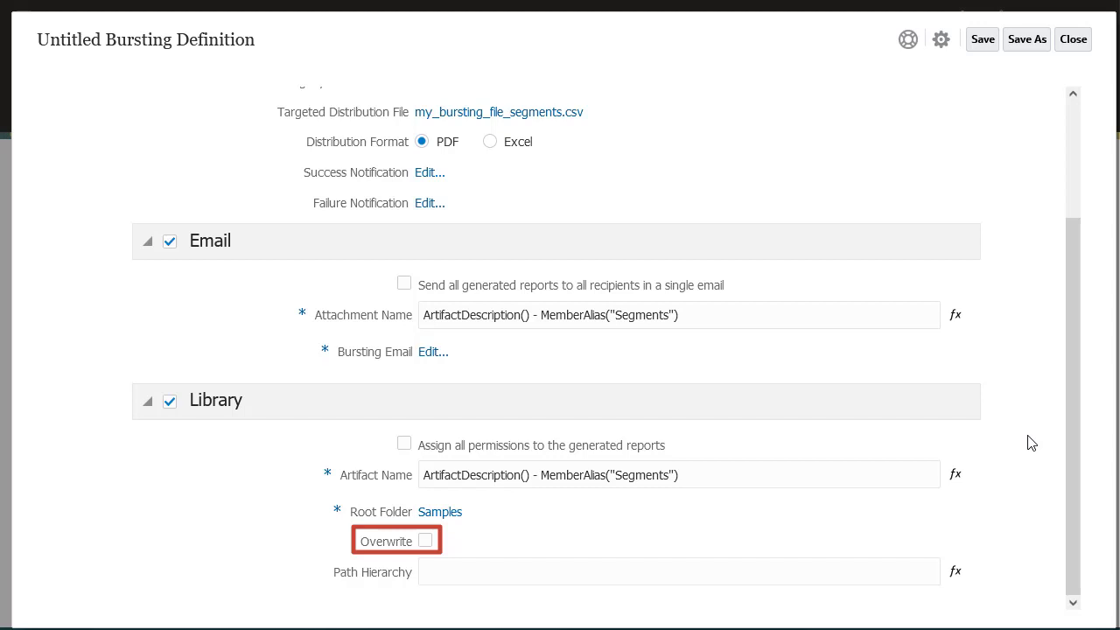
pyautogui.click(955, 572)
pyautogui.click(463, 300)
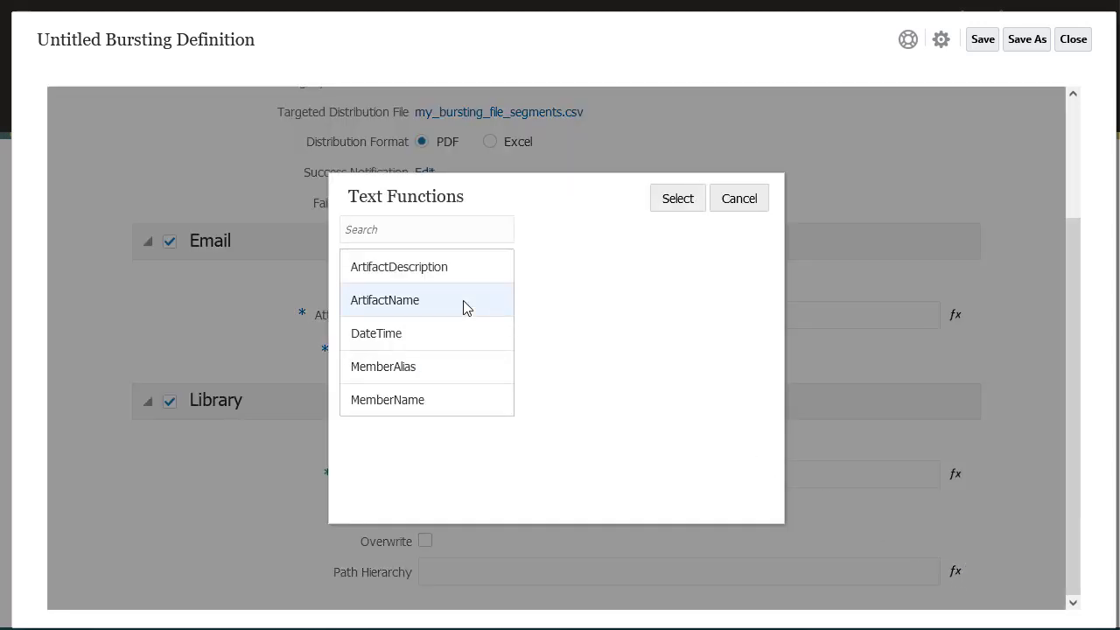
pyautogui.click(675, 203)
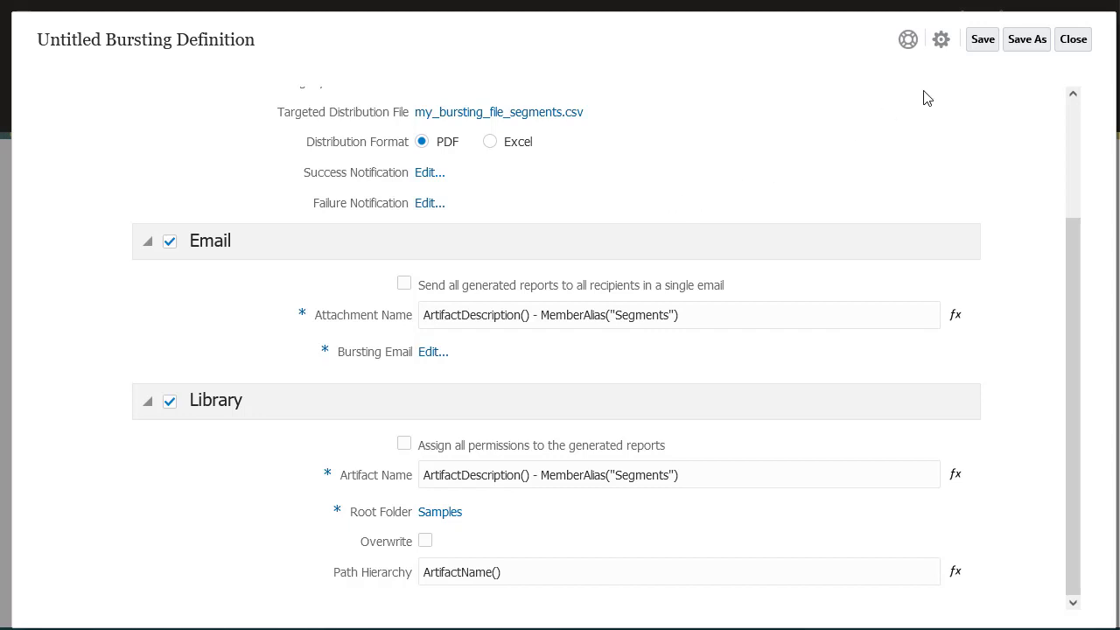
pyautogui.click(981, 40)
pyautogui.write('Bursting Definition Example 1')
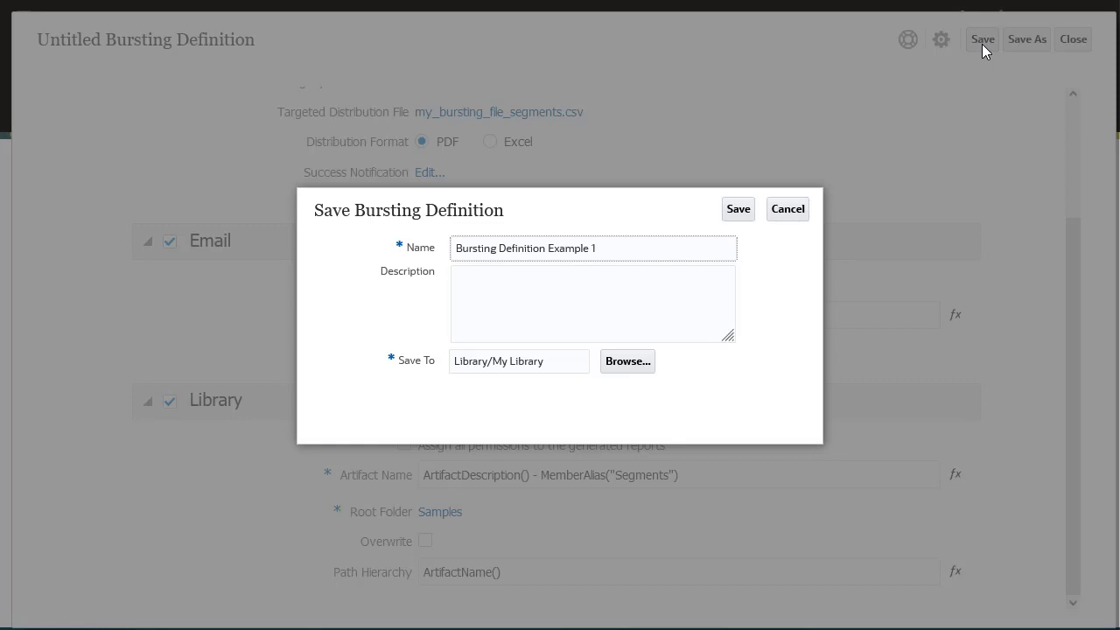
# - Save Bursting Definition Example 1, validate it, and execute the bursting operation
pyautogui.click(734, 212)
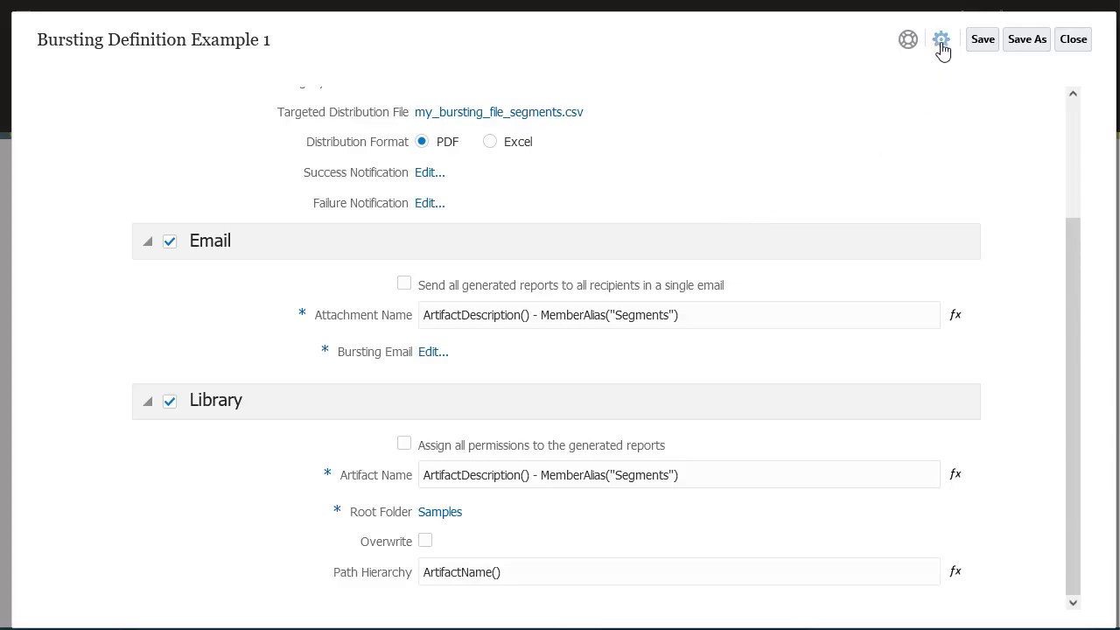
pyautogui.click(941, 44)
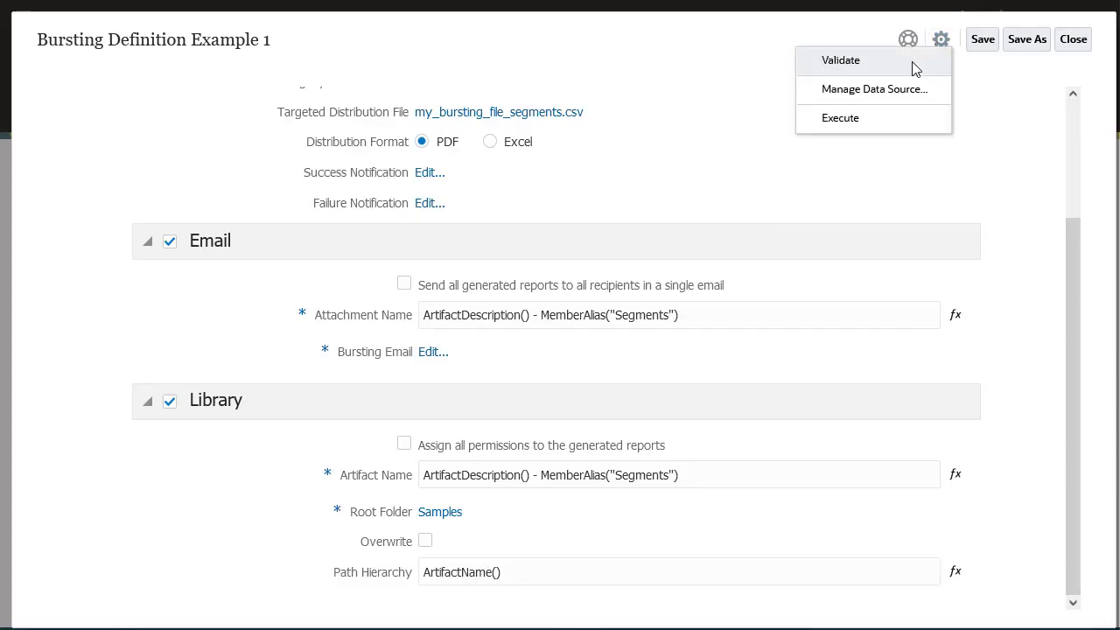
pyautogui.click(913, 67)
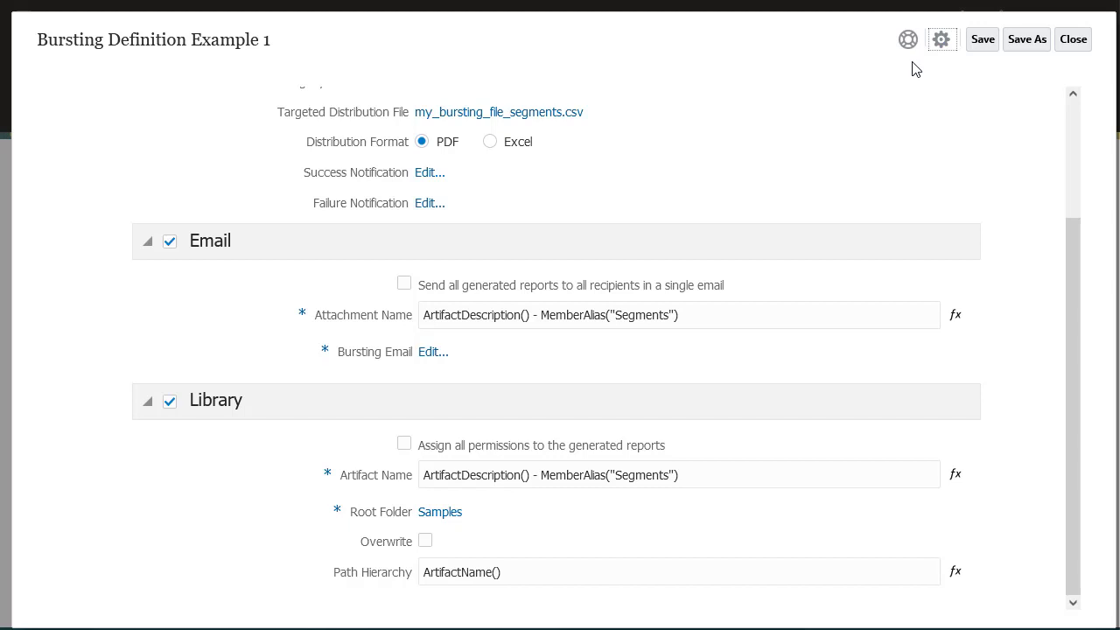
pyautogui.click(941, 41)
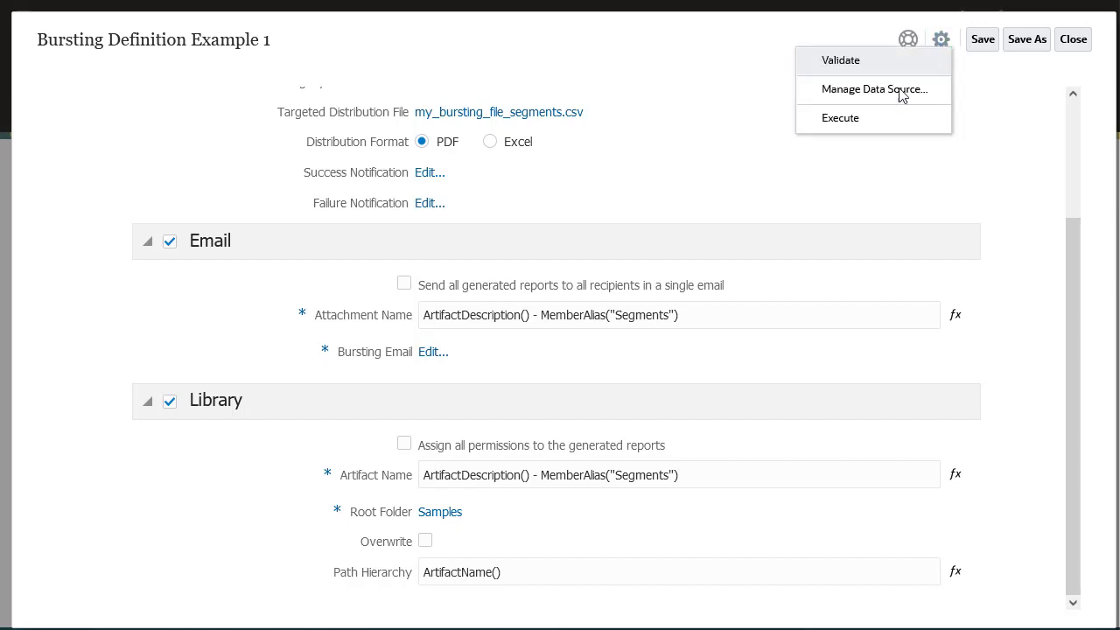
pyautogui.click(849, 119)
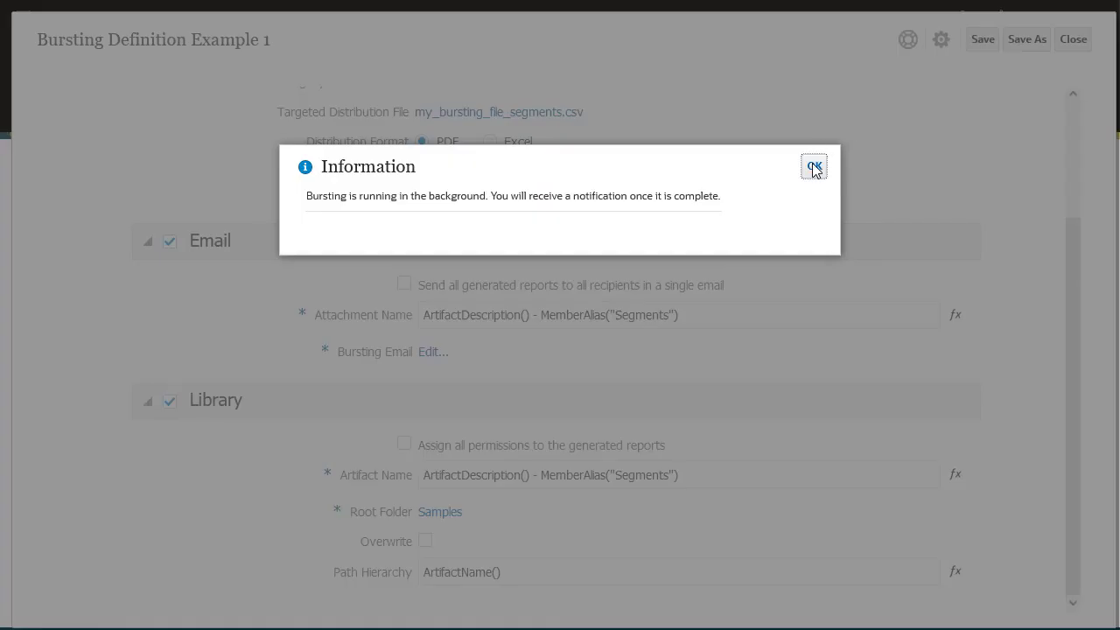
pyautogui.click(814, 167)
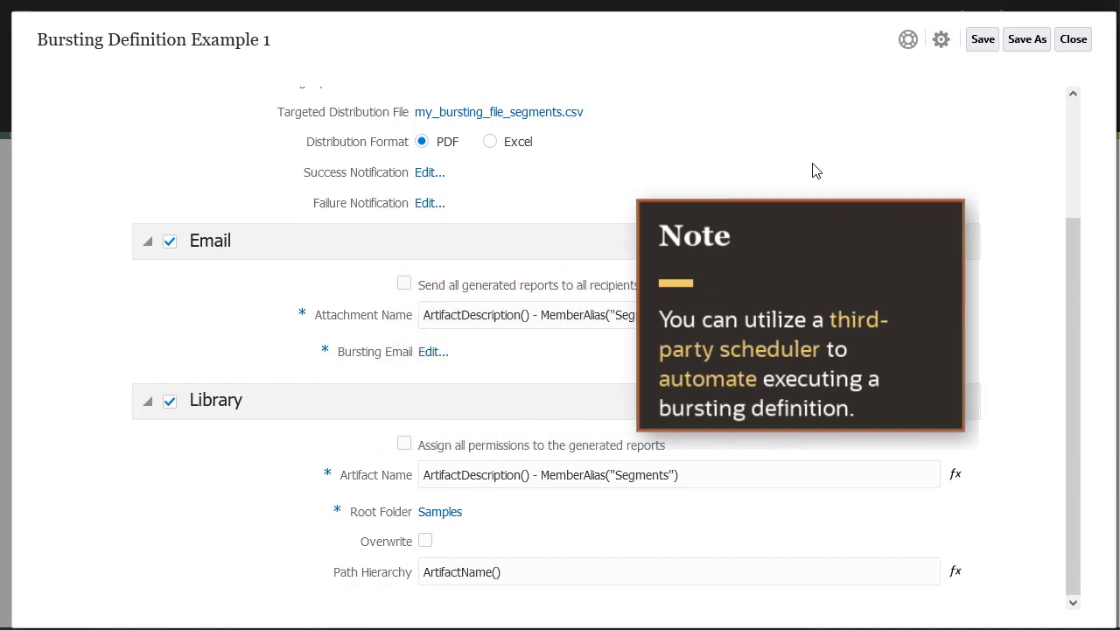
# - Close the definition saving changes and check Messages for the successful bursting result
pyautogui.click(1071, 44)
pyautogui.click(636, 267)
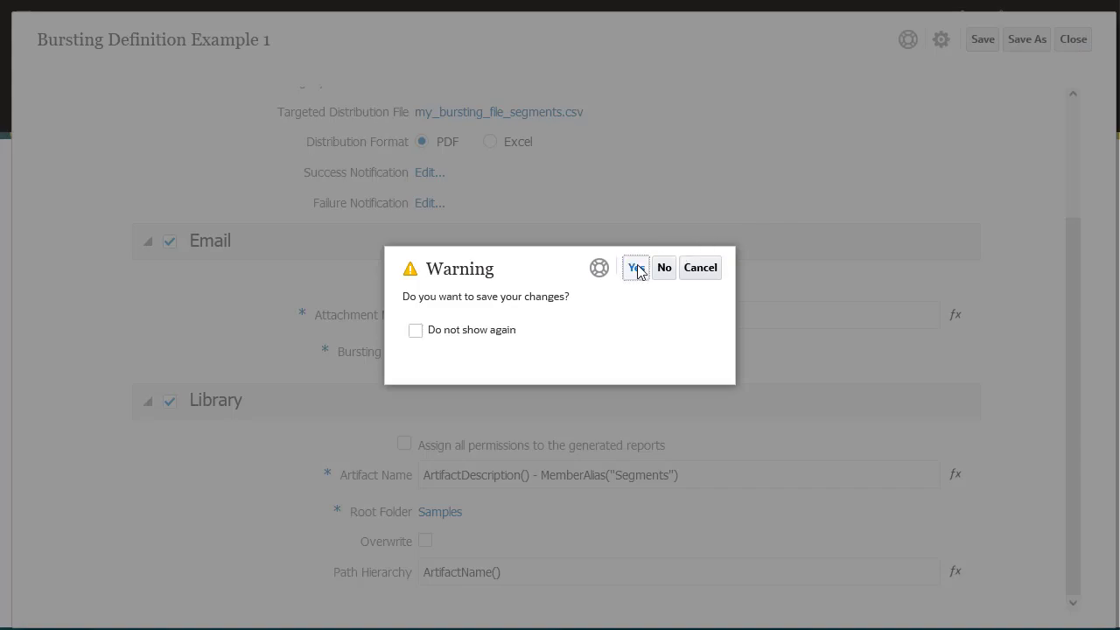
pyautogui.click(230, 80)
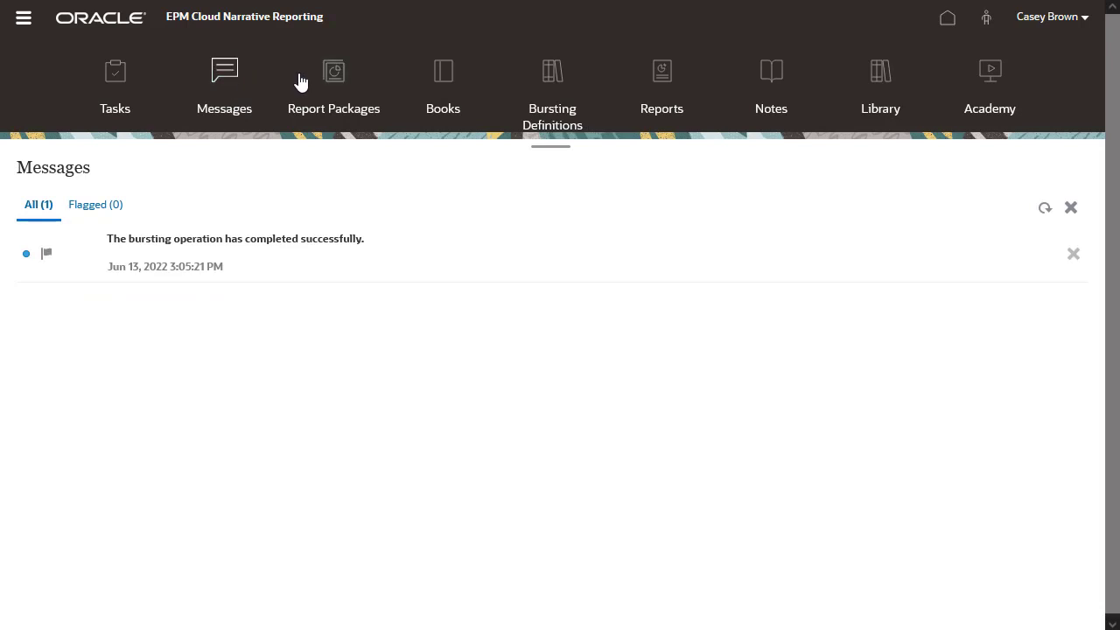
# - Go to the Samples library and open the Sample Report 1 folder
pyautogui.click(879, 79)
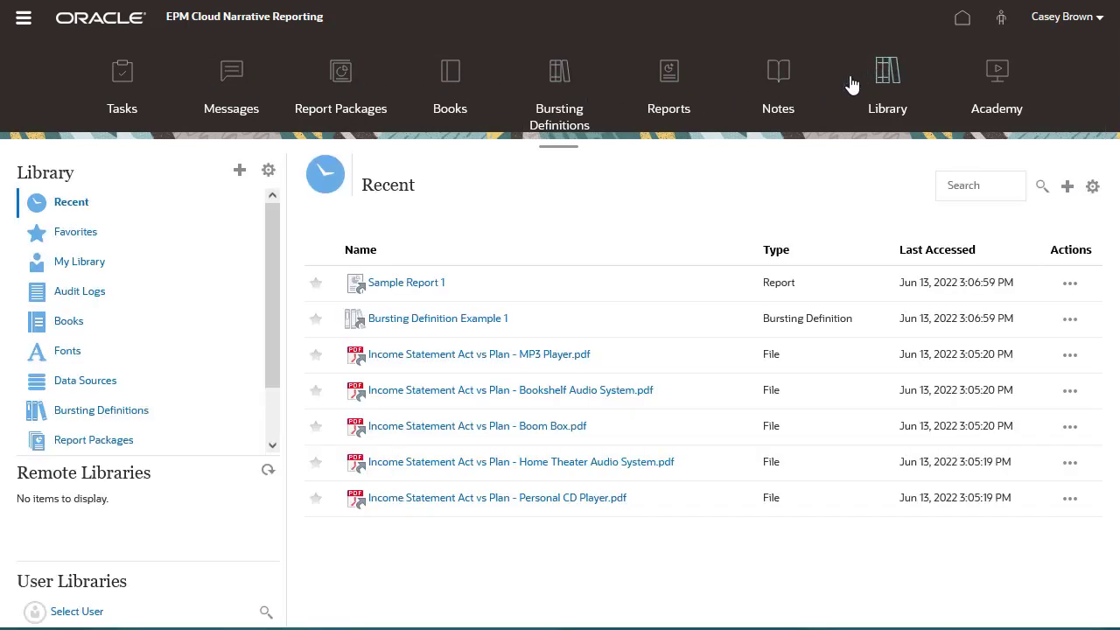
pyautogui.moveTo(276, 257); pyautogui.dragTo(266, 364)
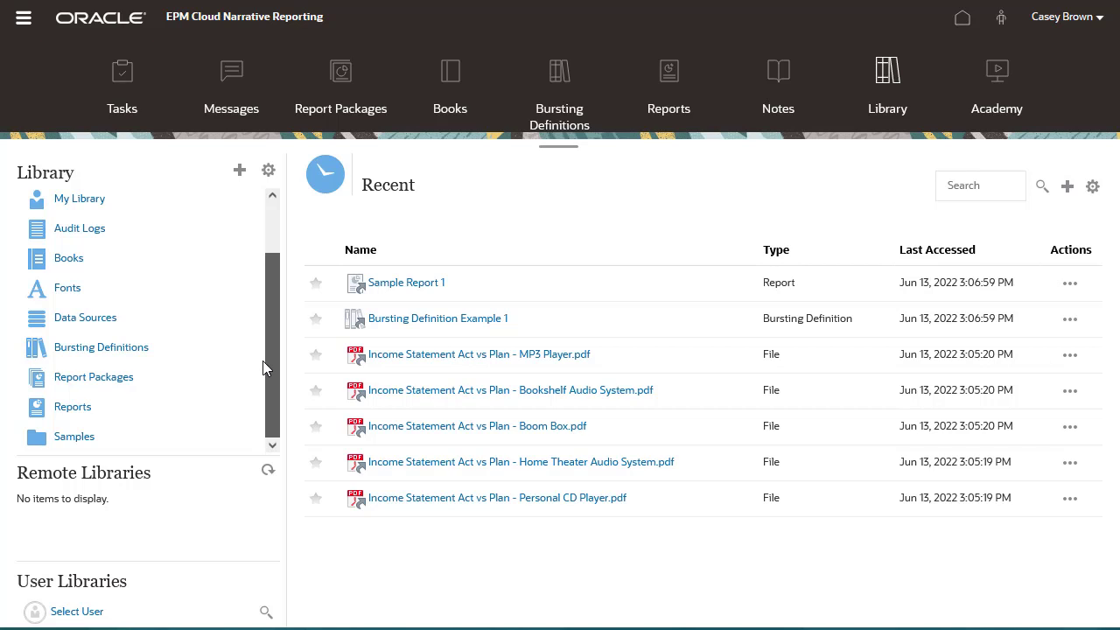
pyautogui.click(155, 440)
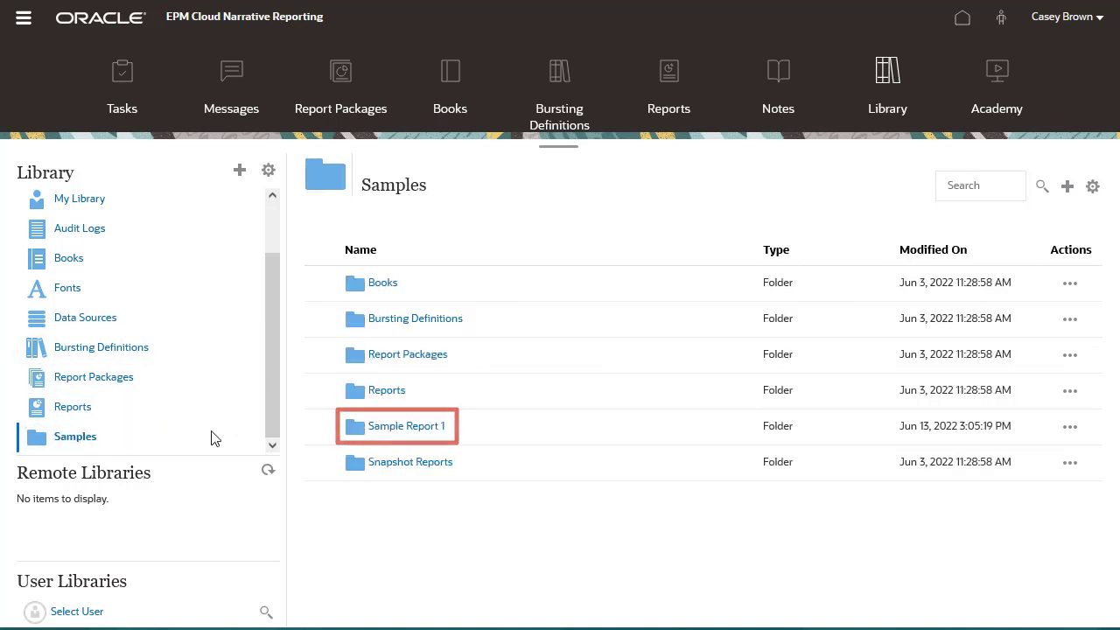
pyautogui.click(416, 432)
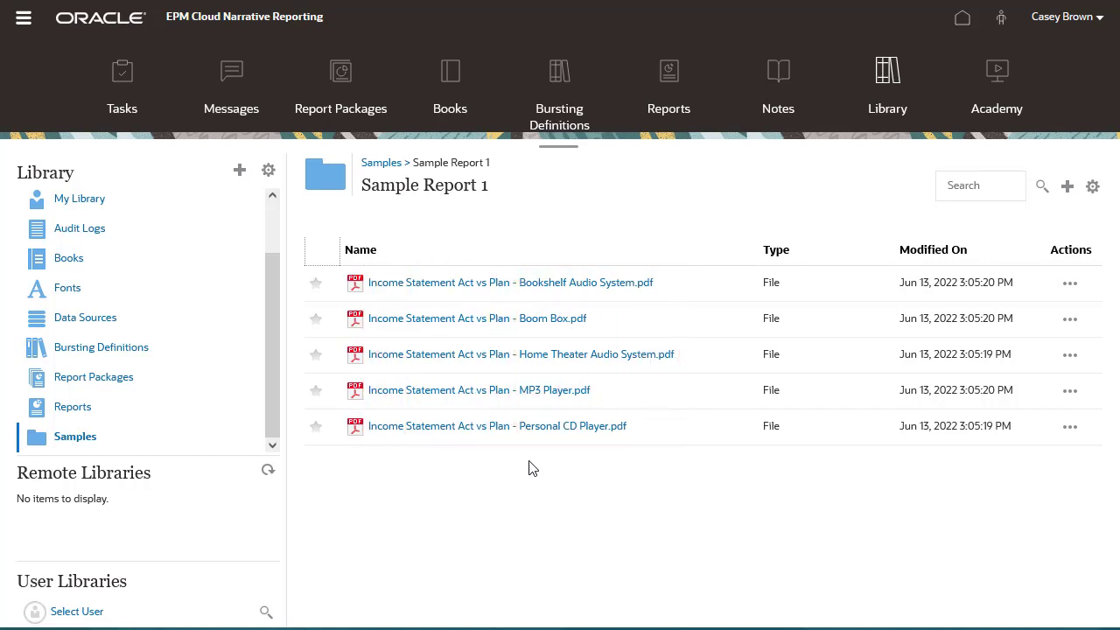
# - Check who has access to the Bookshelf Audio System PDF, then open it in Adobe Acrobat Reader
pyautogui.click(1069, 285)
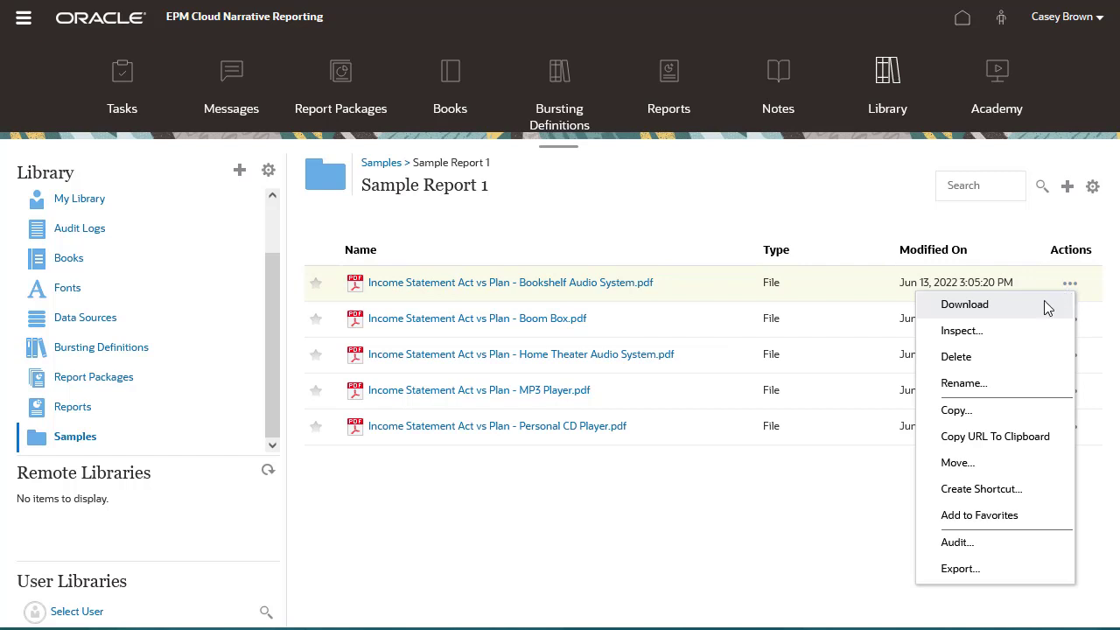
pyautogui.click(966, 337)
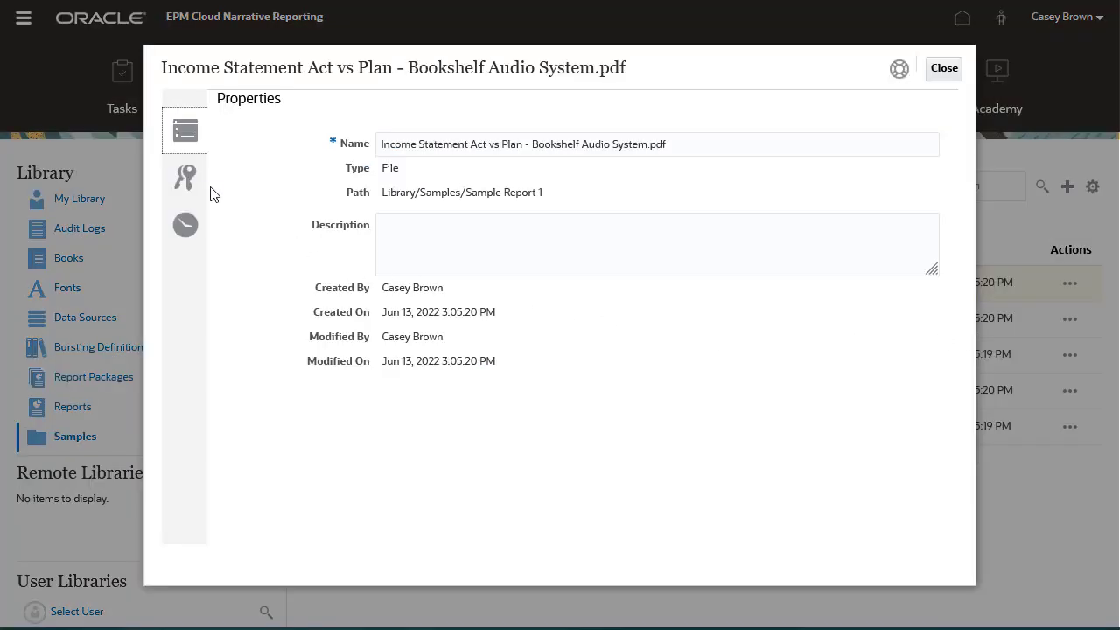
pyautogui.click(186, 177)
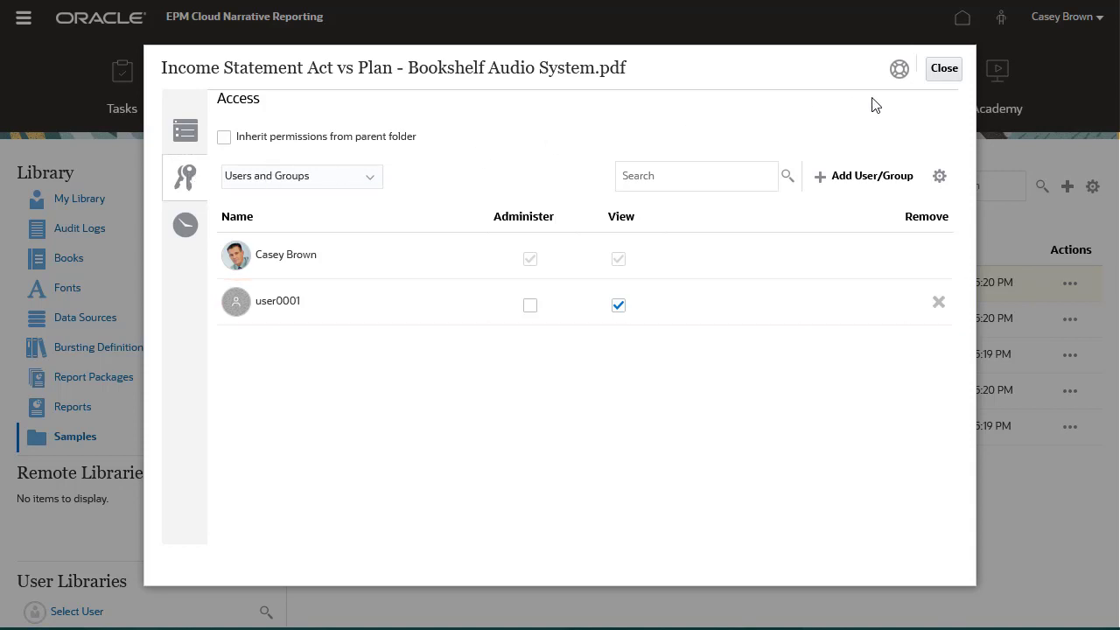
pyautogui.click(944, 79)
pyautogui.click(511, 296)
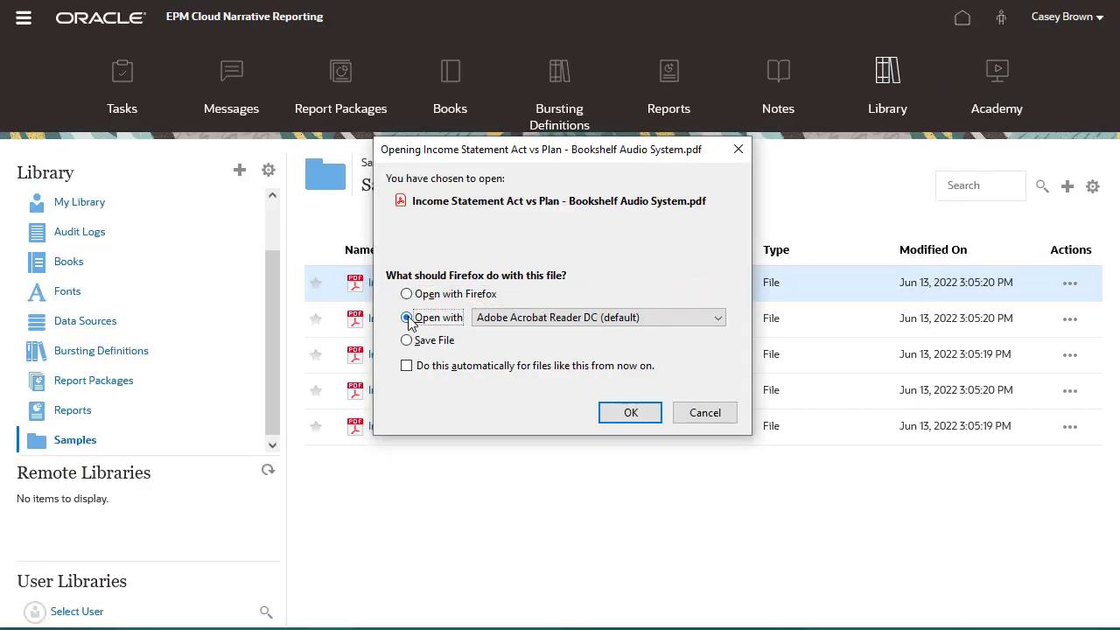
pyautogui.click(630, 412)
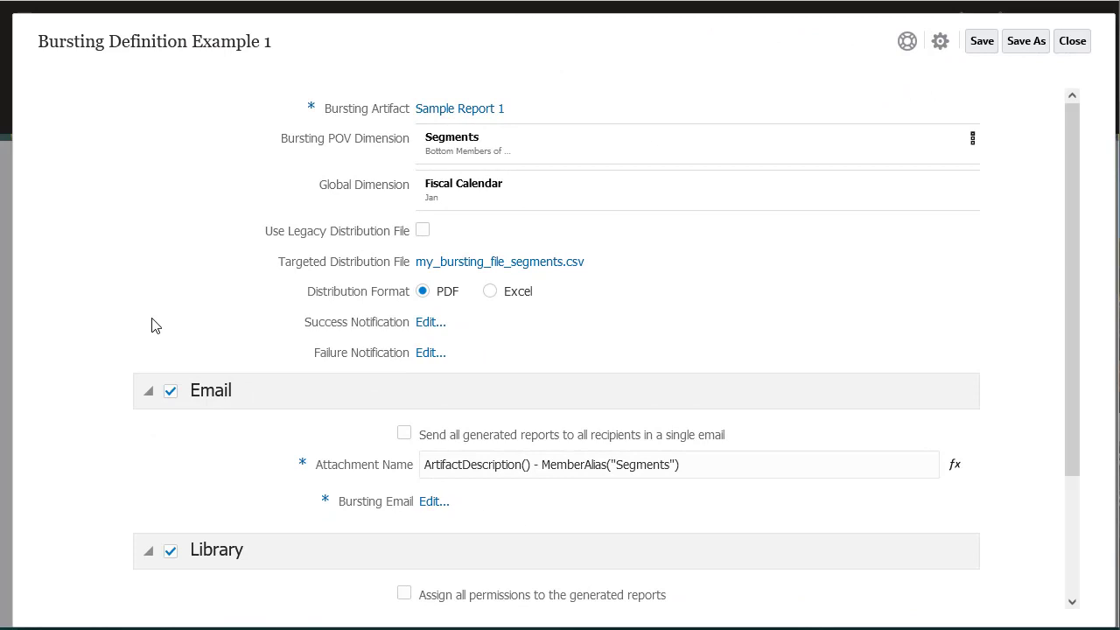
# - Send all generated reports in a single email and add the recipient's e-mail address to the distribution list
pyautogui.click(404, 434)
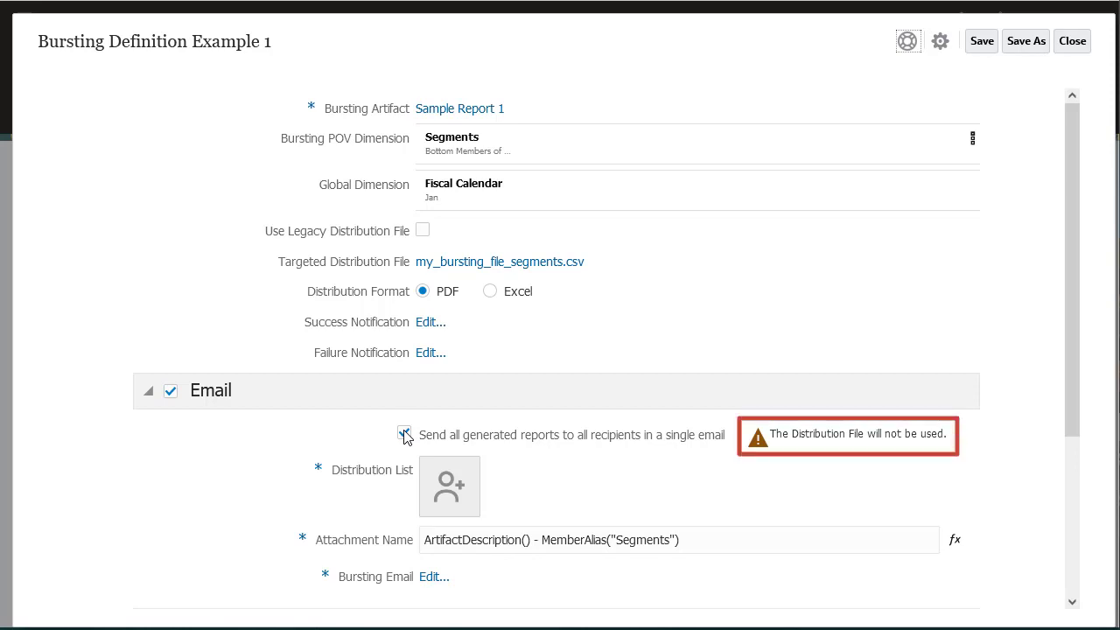
pyautogui.click(445, 487)
pyautogui.write('jane.q.public@company.com')
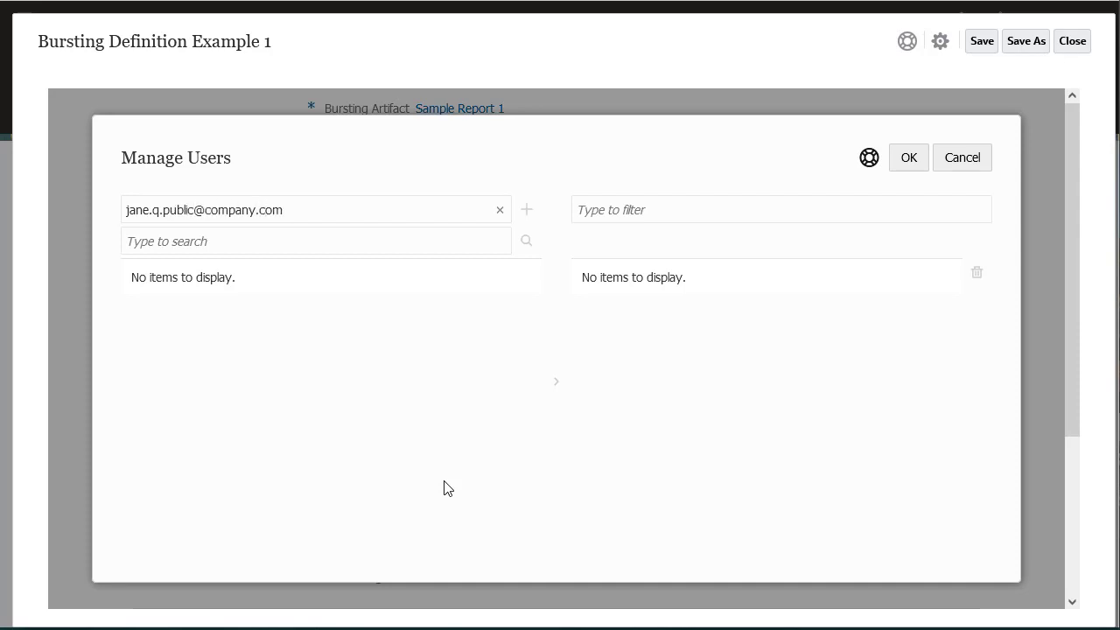
pyautogui.click(528, 210)
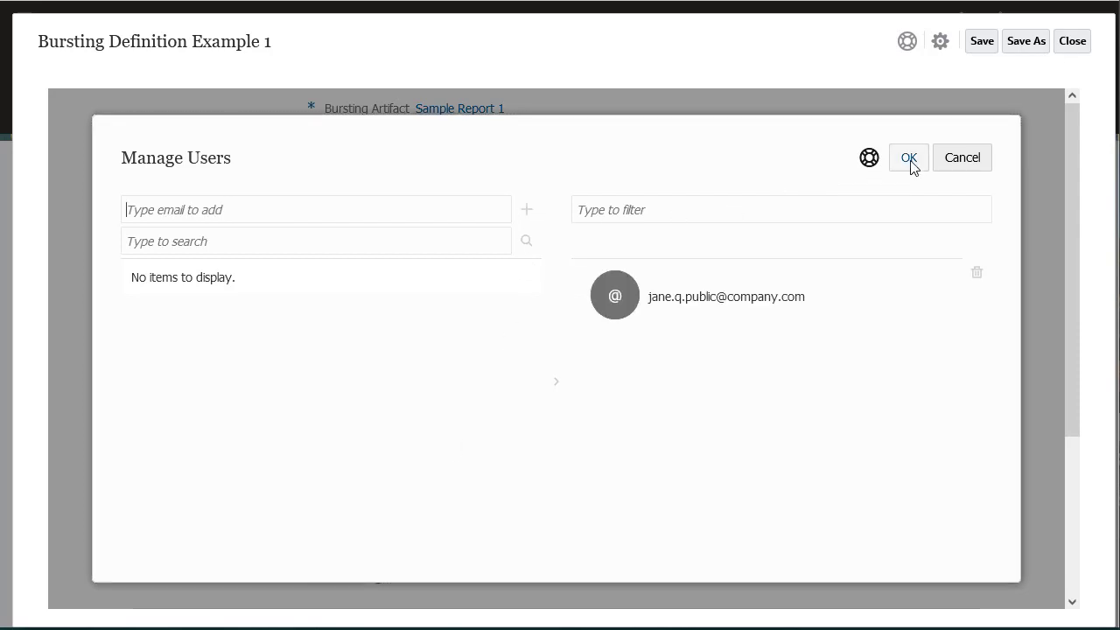
pyautogui.click(909, 161)
pyautogui.moveTo(1077, 224); pyautogui.dragTo(1061, 428)
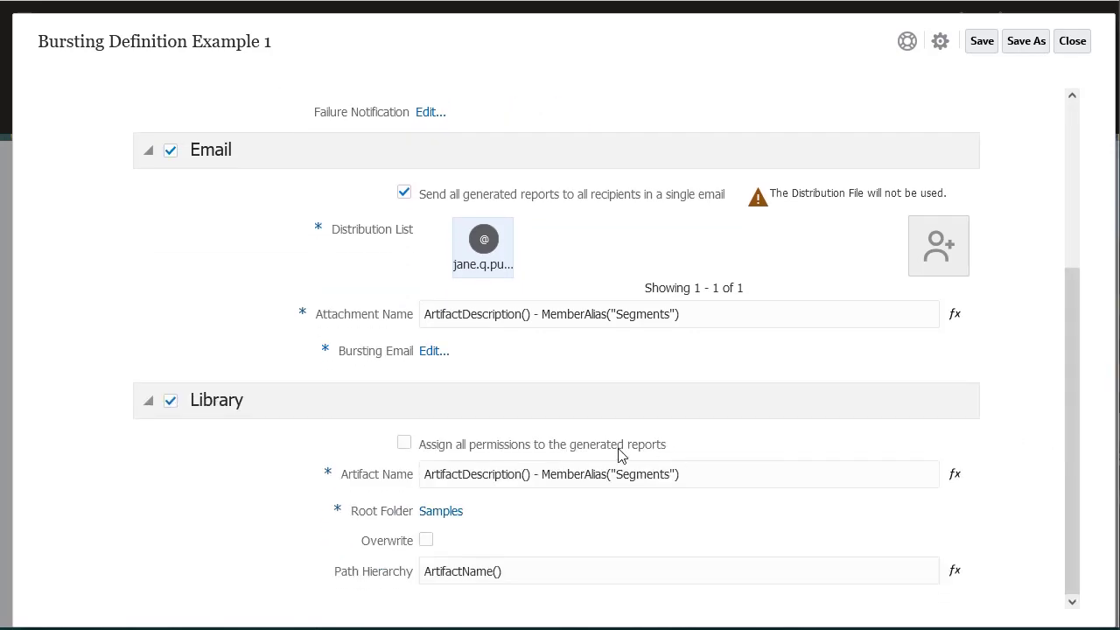
# - Assign permissions on the generated reports to the Library Administrator group
pyautogui.click(404, 443)
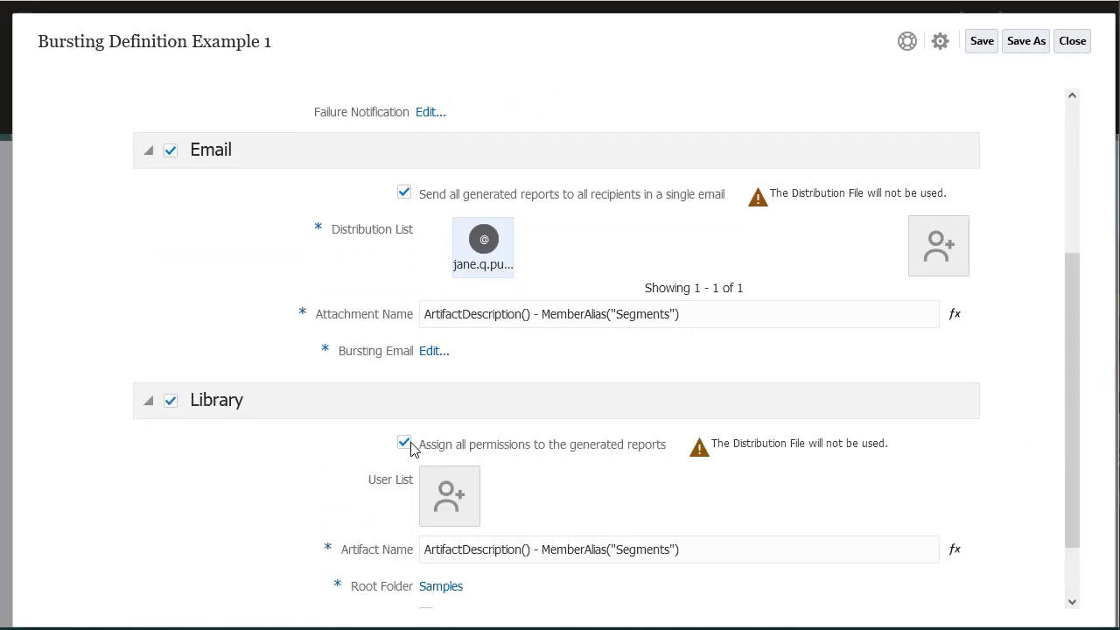
pyautogui.click(450, 486)
pyautogui.write('Library')
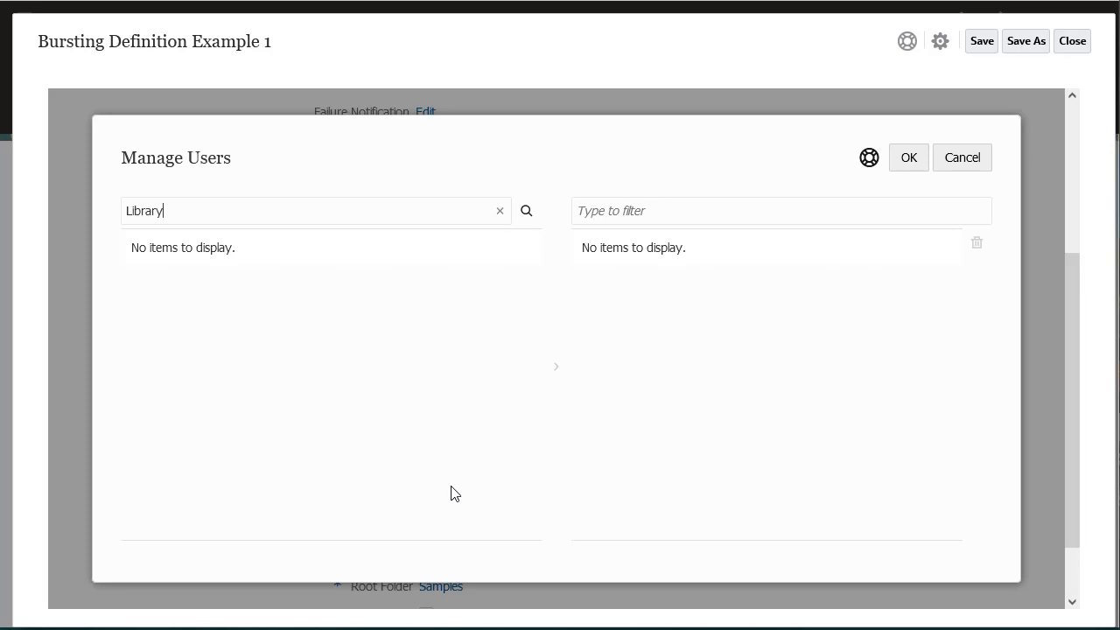
pyautogui.click(526, 212)
pyautogui.click(303, 267)
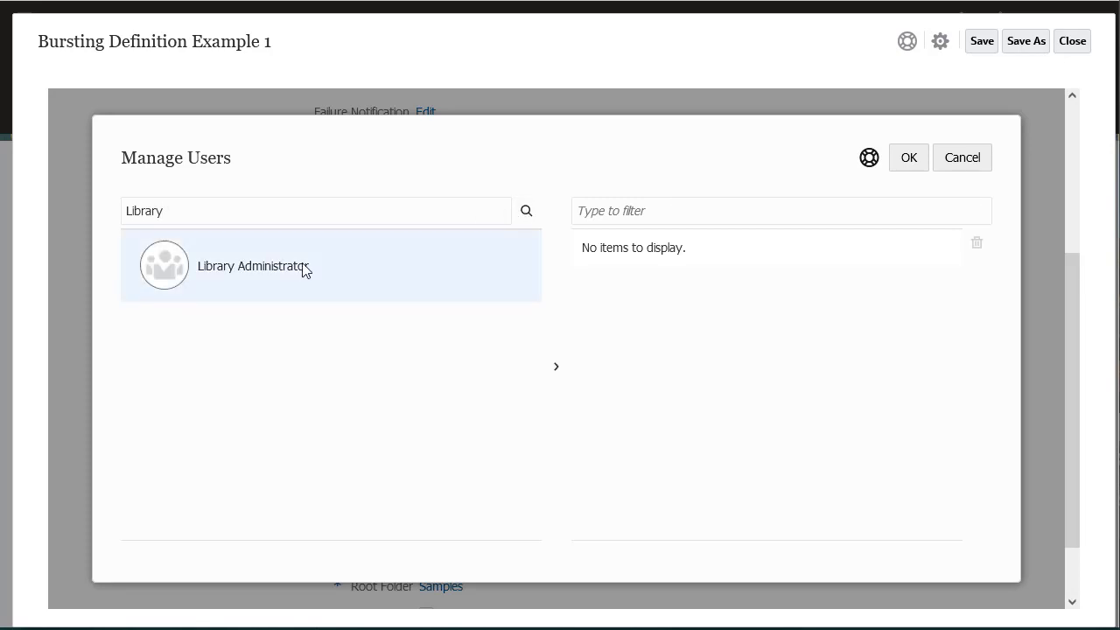
pyautogui.click(555, 367)
pyautogui.click(909, 158)
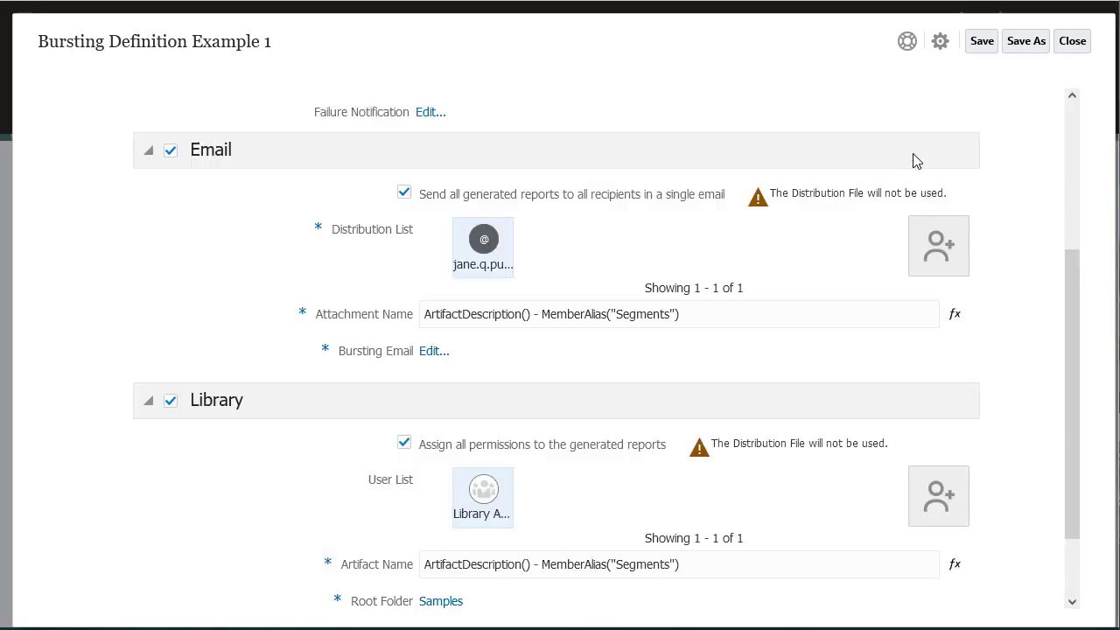
pyautogui.moveTo(1071, 336); pyautogui.dragTo(1082, 420)
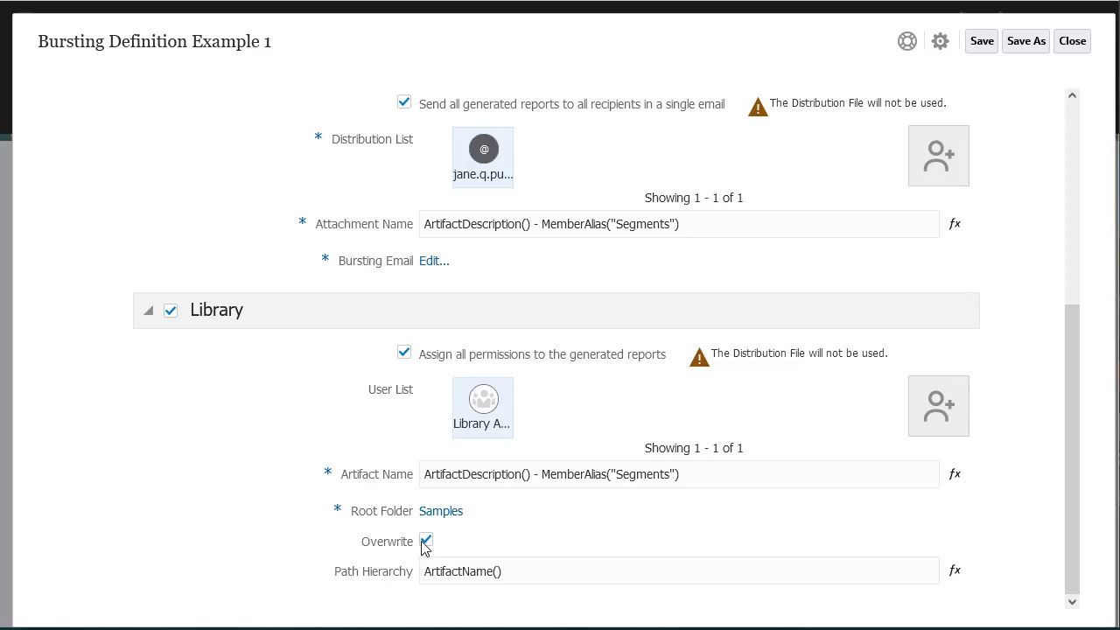
# - Save the definition as Bursting Definition Example 2
pyautogui.click(1025, 46)
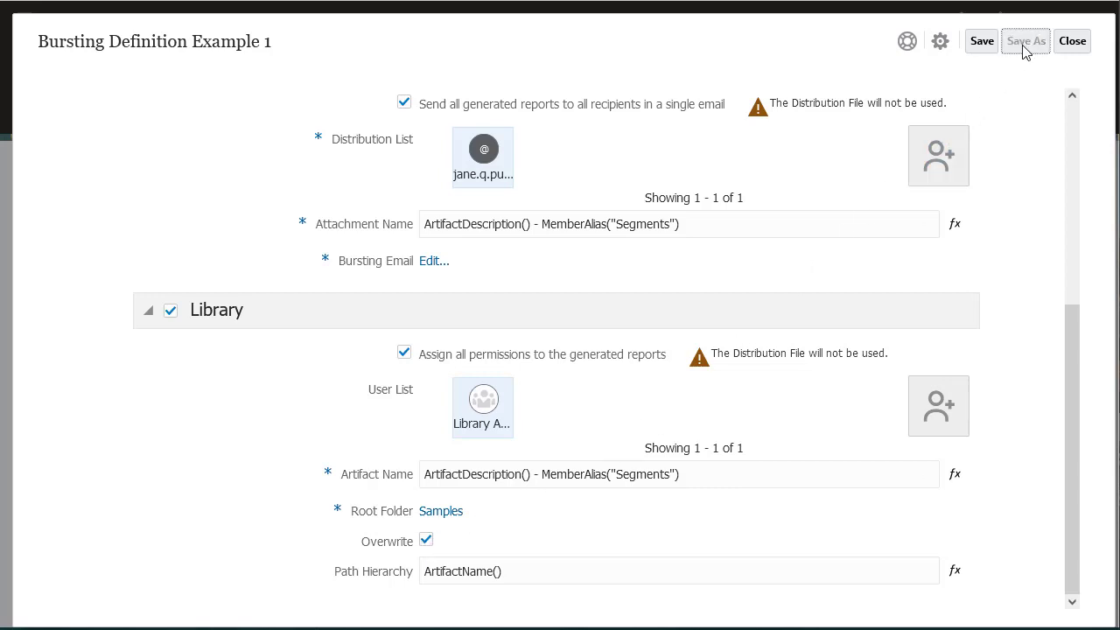
pyautogui.click(609, 245)
pyautogui.press('BackSpace')
pyautogui.write('2')
pyautogui.click(737, 210)
# - Execute Bursting Definition Example 2 and dismiss the background-run notice
pyautogui.click(939, 42)
pyautogui.click(840, 120)
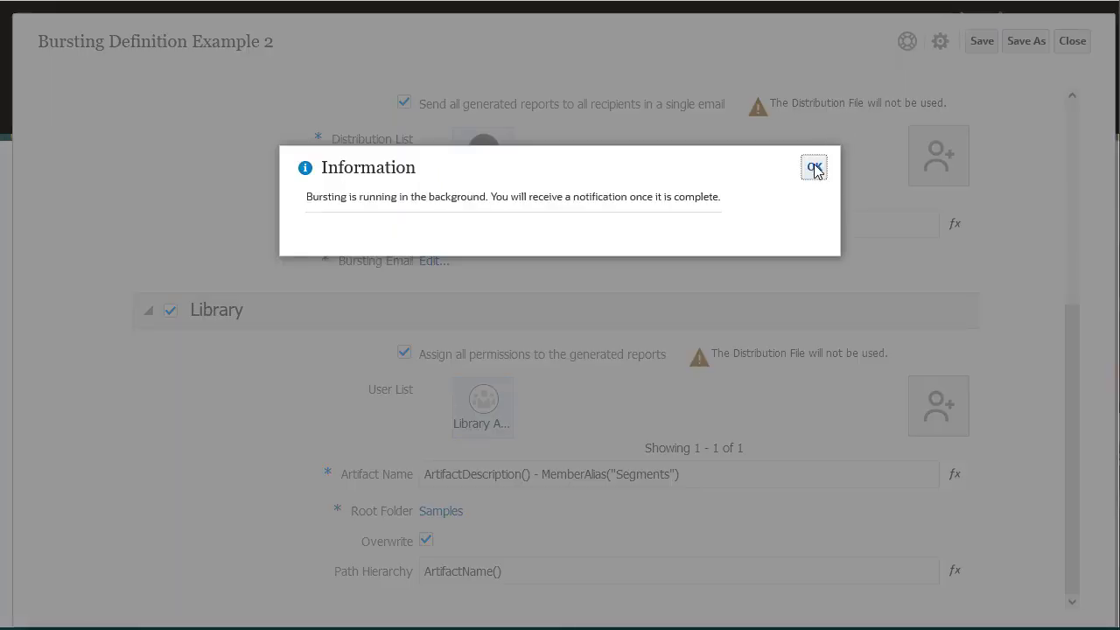
pyautogui.click(813, 167)
# - Close the bursting definition editor and open the Samples > Sample Report 1 folder
pyautogui.click(1073, 41)
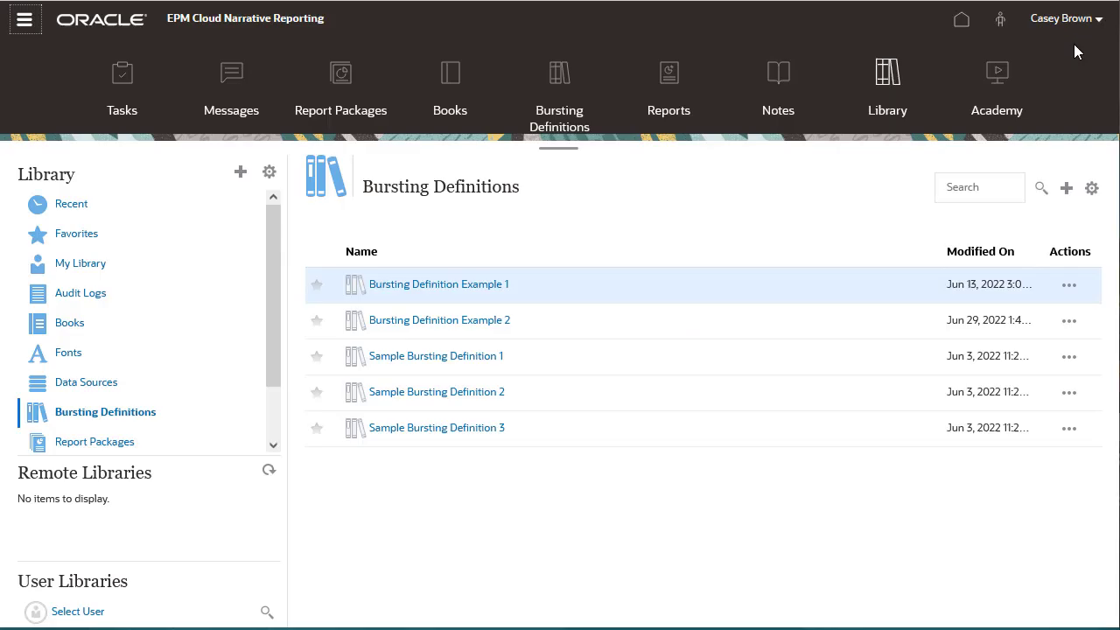
pyautogui.moveTo(277, 314); pyautogui.dragTo(272, 389)
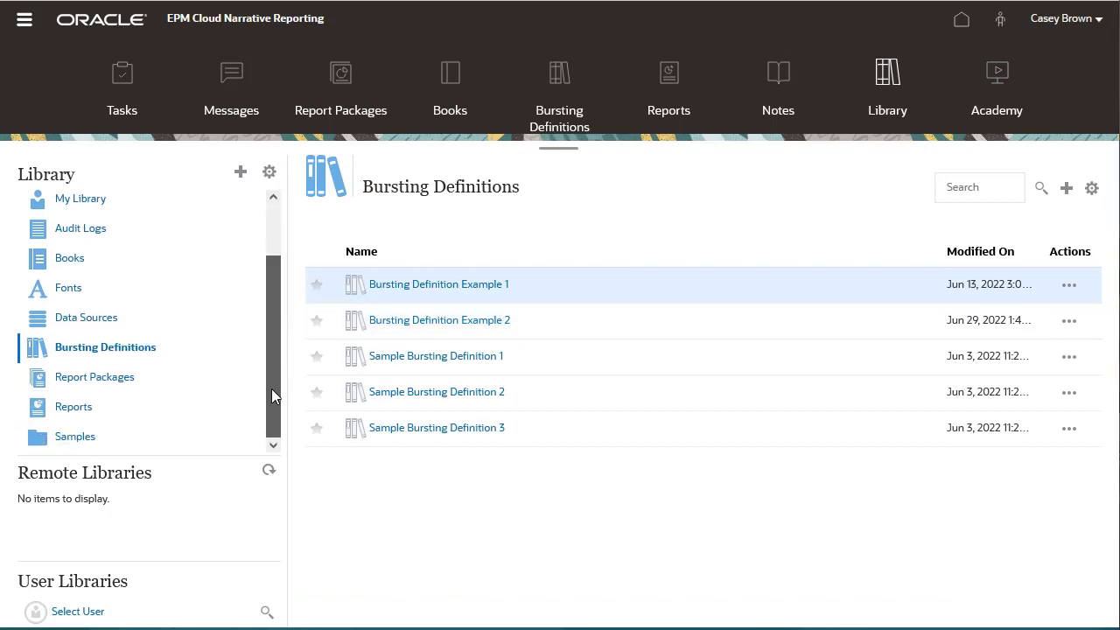
pyautogui.click(131, 435)
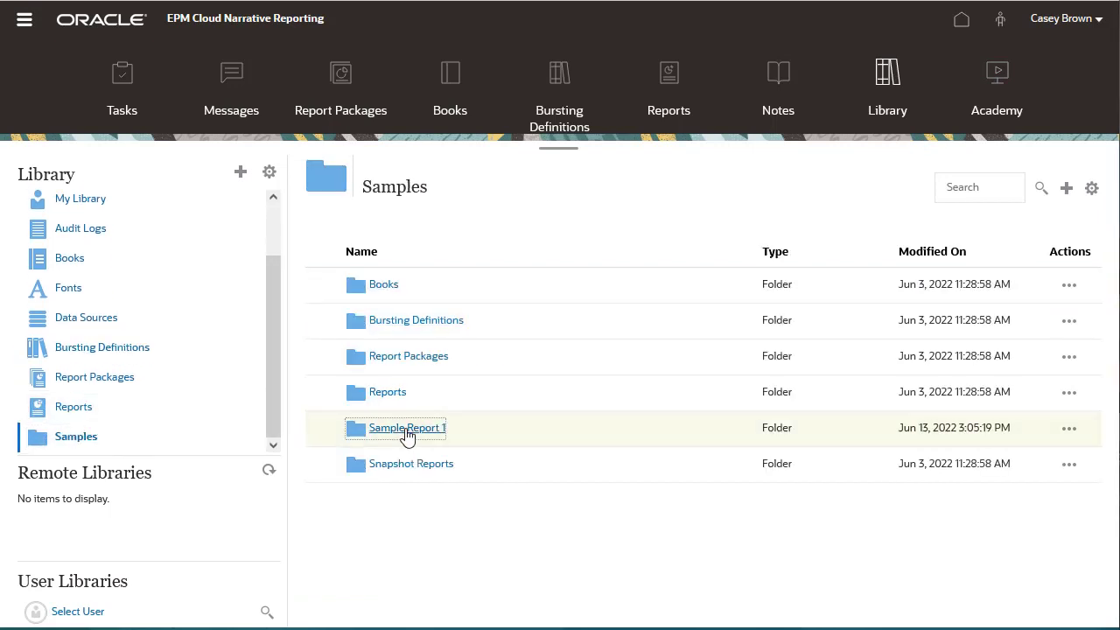
pyautogui.click(407, 429)
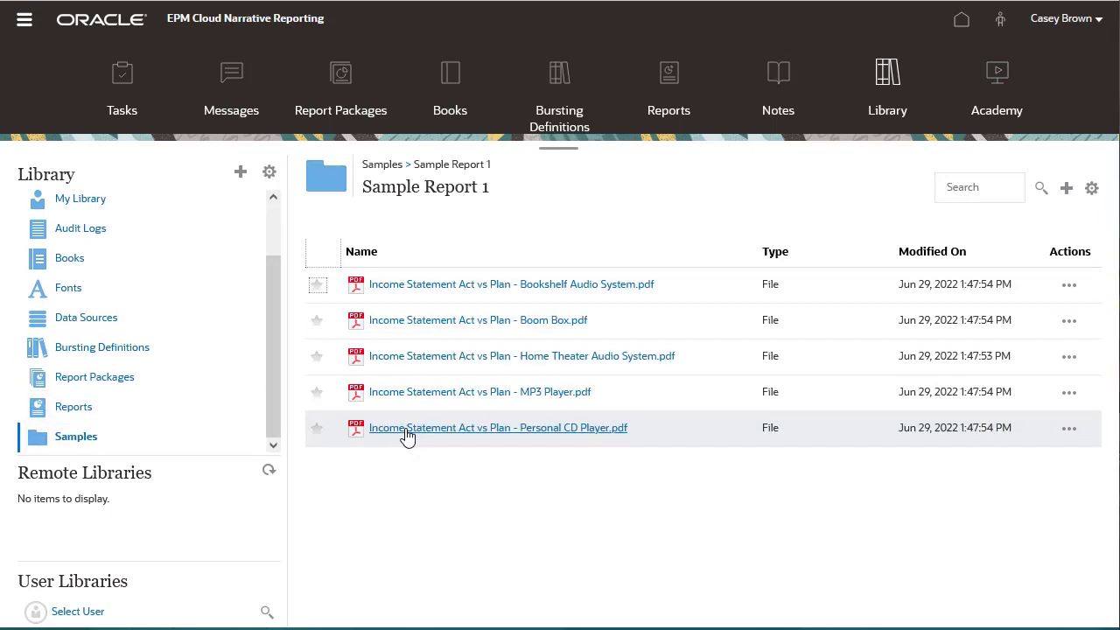
# - Inspect the access permissions of the Bookshelf Audio System and Boom Box PDFs
pyautogui.click(1070, 285)
pyautogui.click(1022, 332)
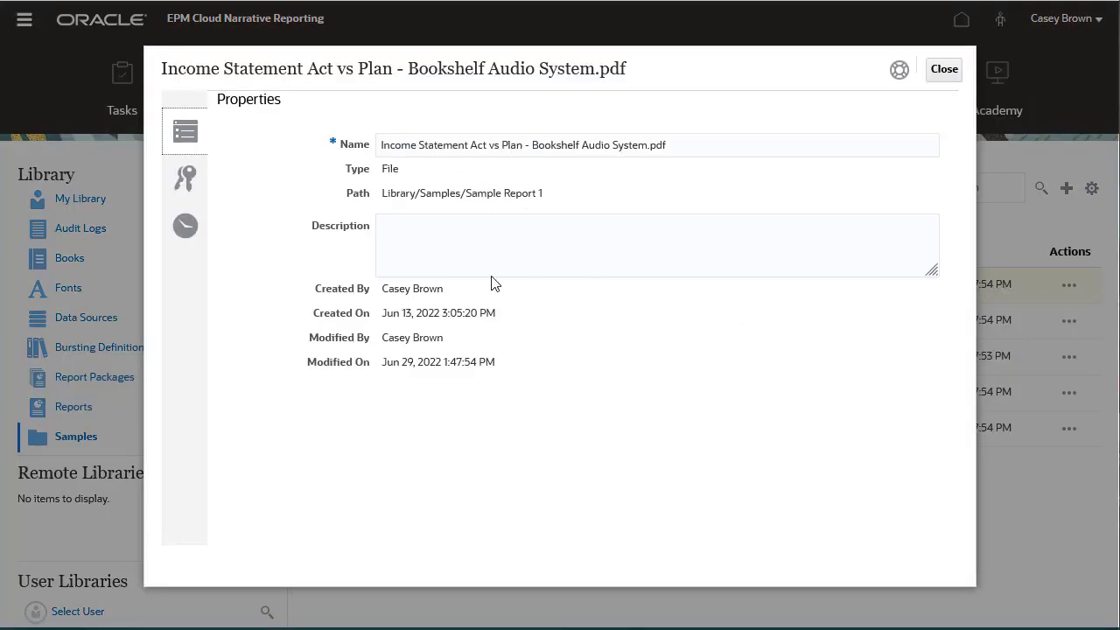
pyautogui.click(194, 182)
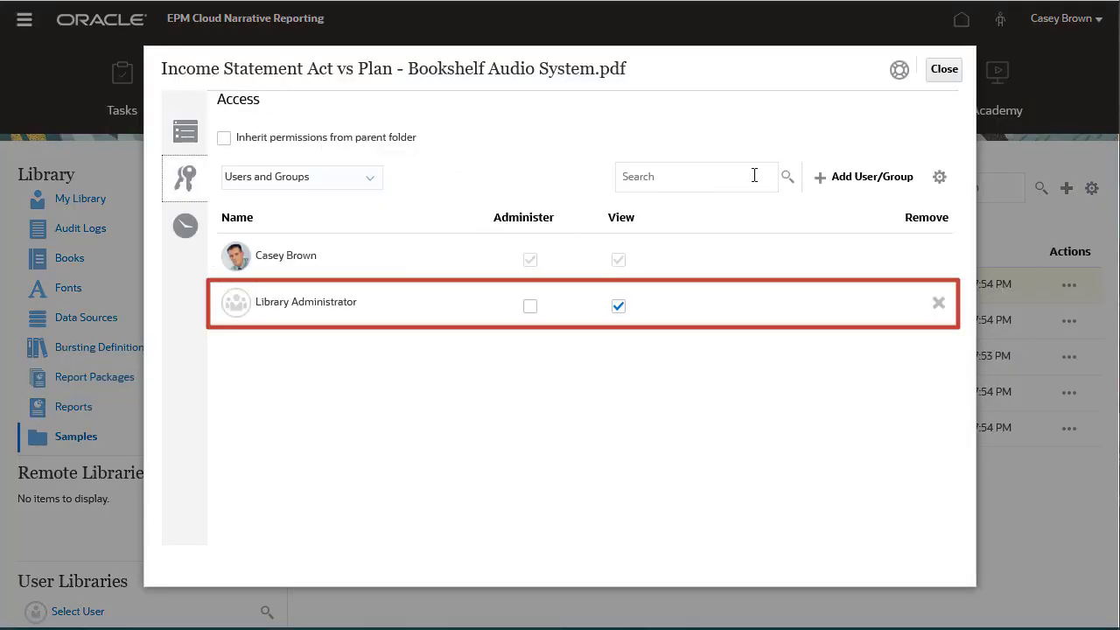
pyautogui.click(945, 70)
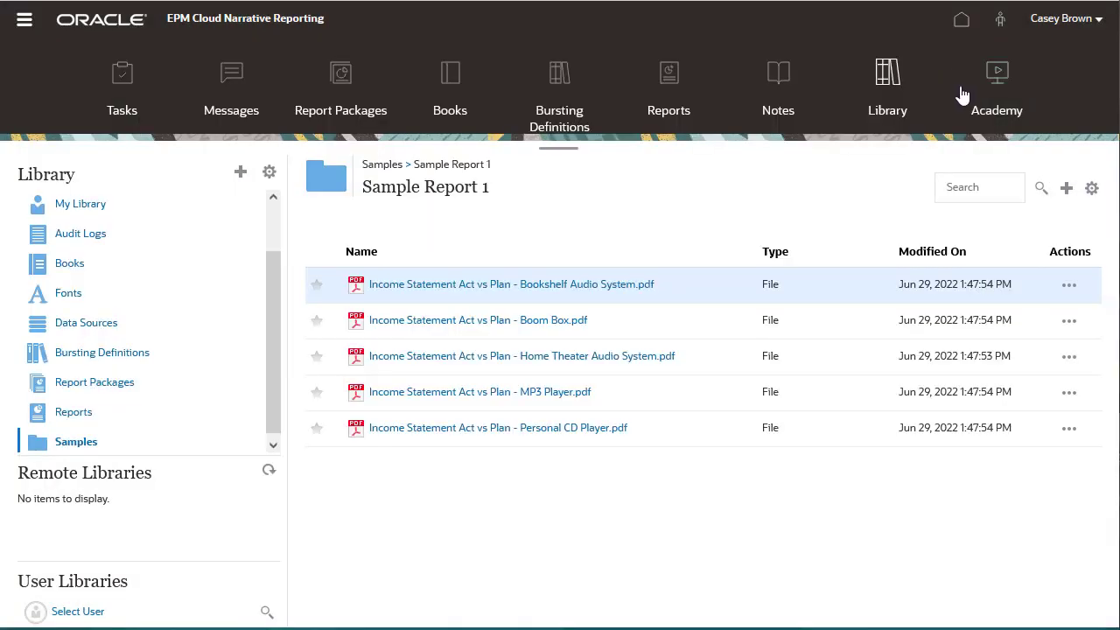
pyautogui.click(1069, 320)
pyautogui.click(1020, 372)
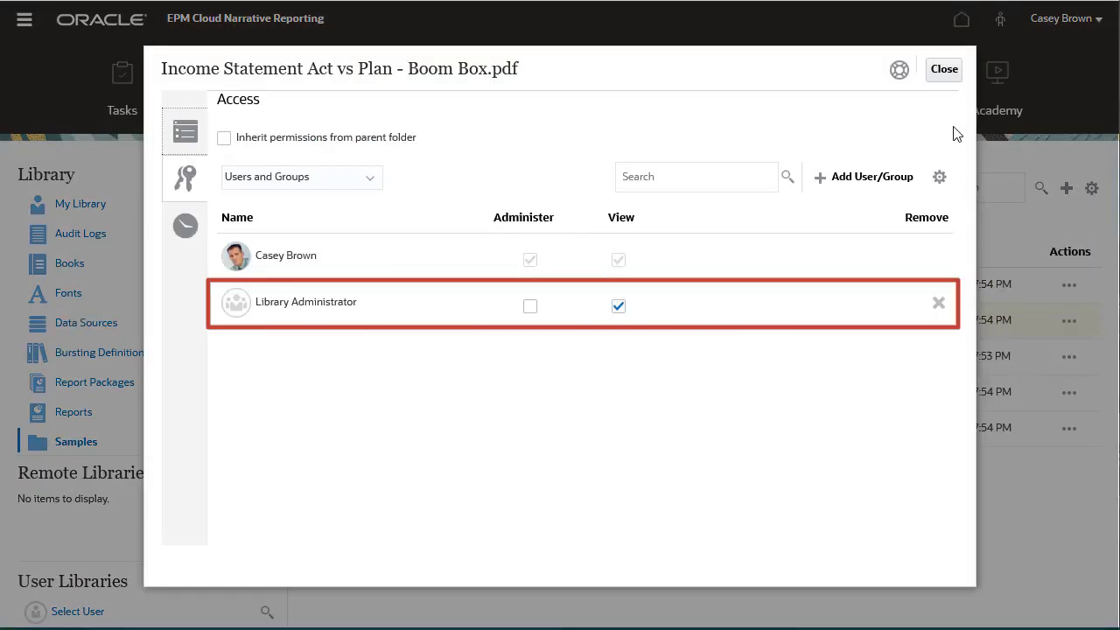
pyautogui.click(947, 72)
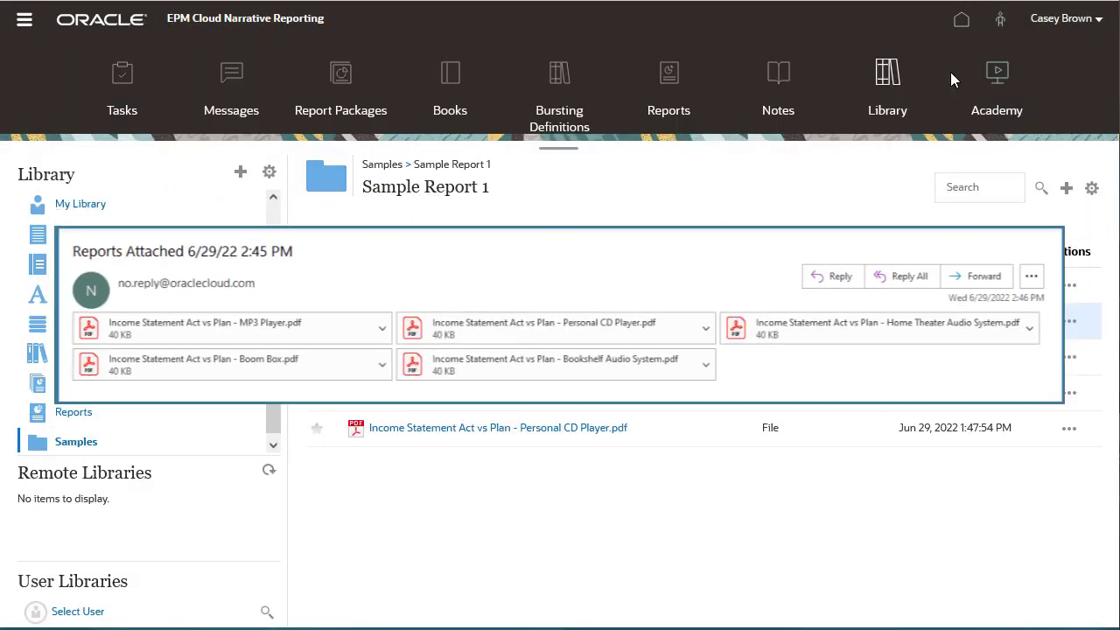
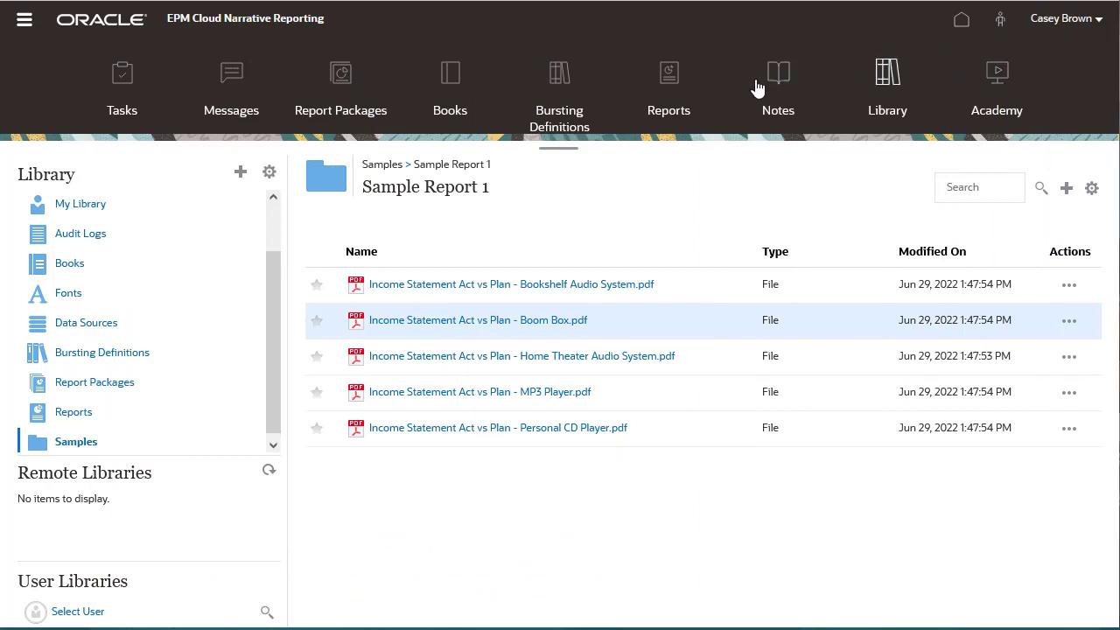
# - Create a new bursting definition with Sample Report 1 as its bursting artifact
pyautogui.click(560, 83)
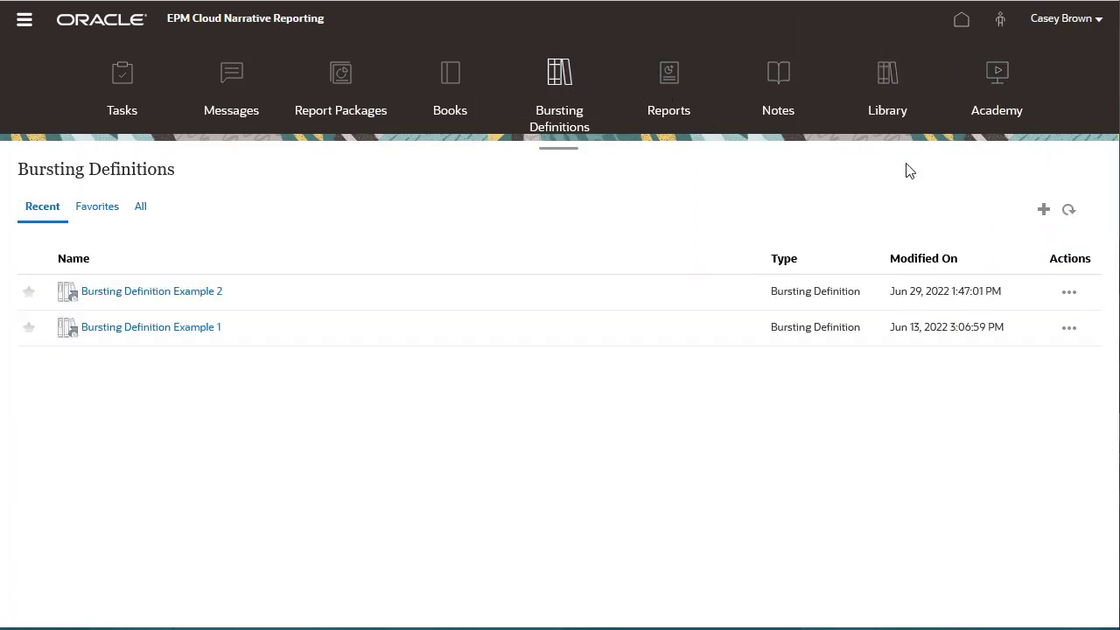
pyautogui.click(1043, 215)
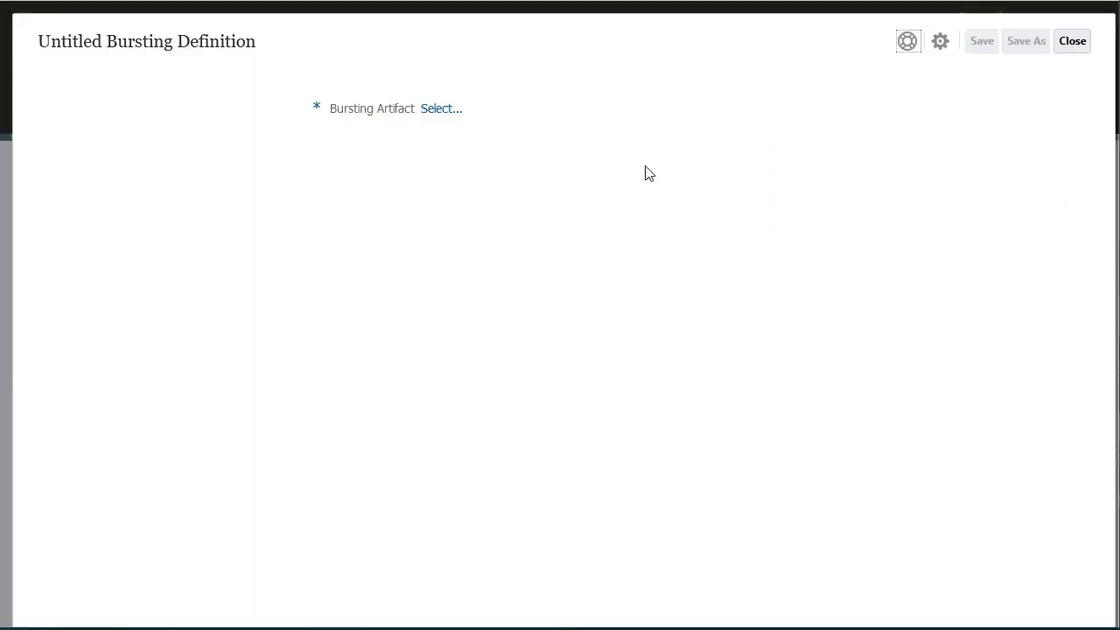
pyautogui.click(440, 111)
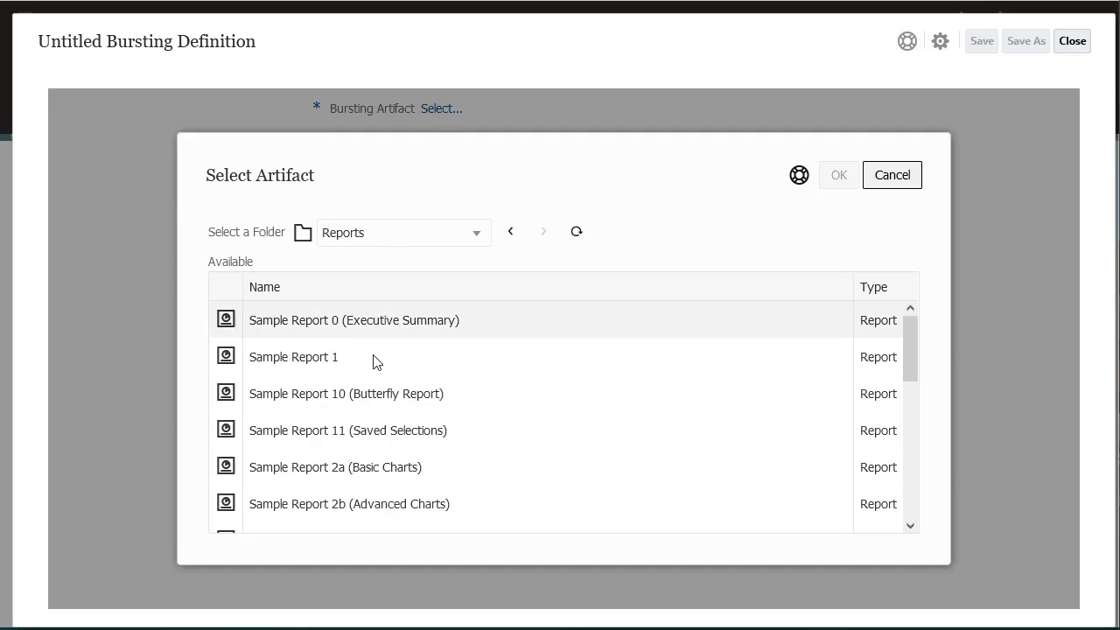
pyautogui.click(371, 364)
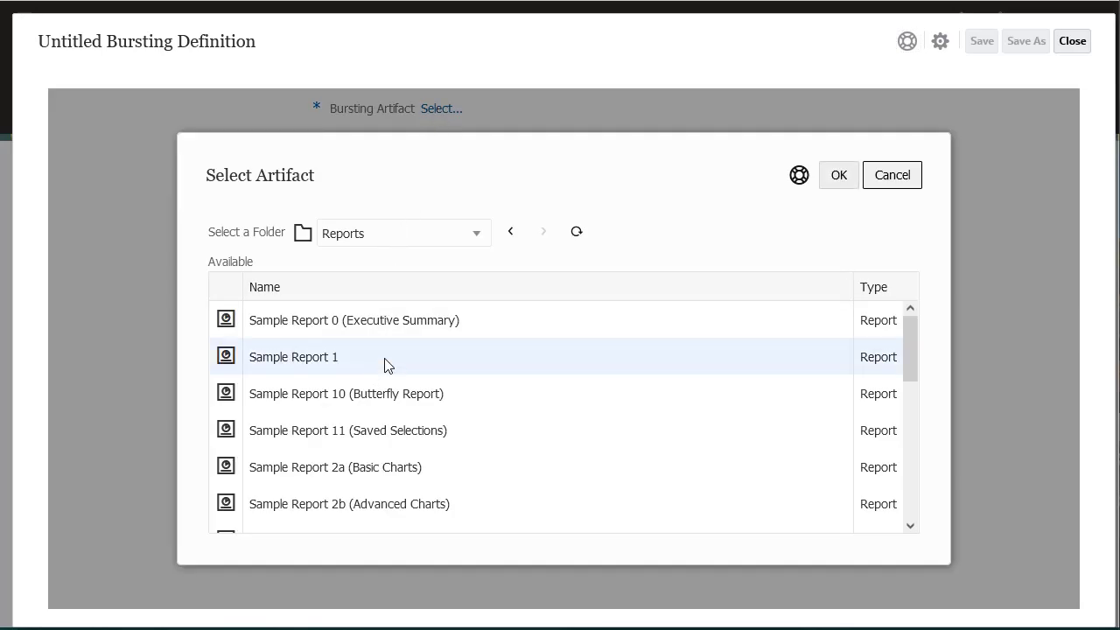
pyautogui.click(838, 182)
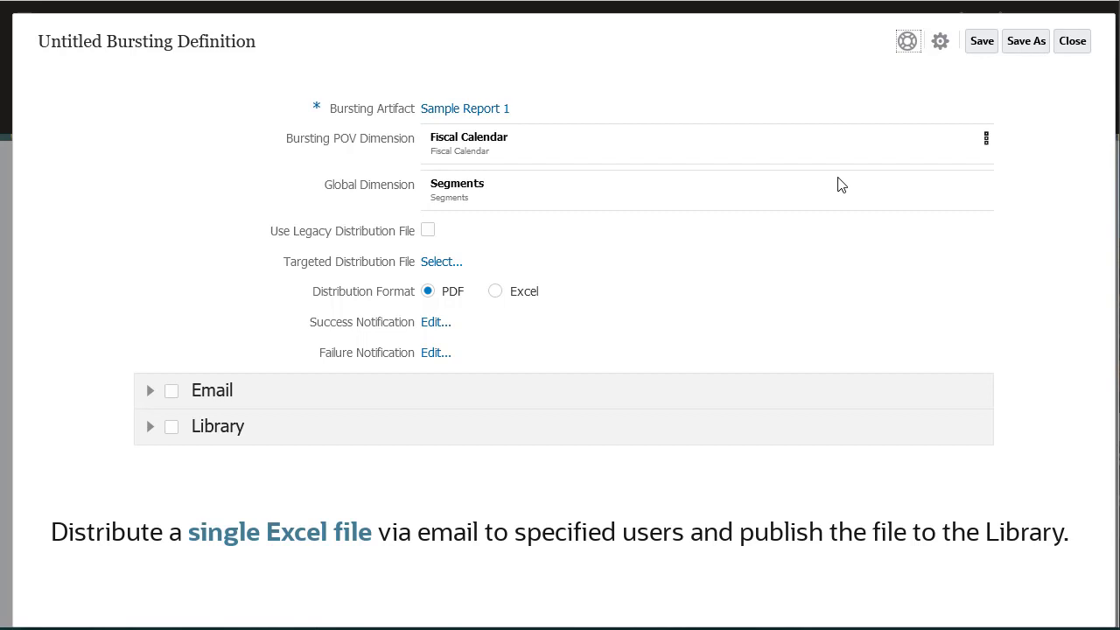
# - Change the bursting dimension from Fiscal Calendar to Name, choose Excel output, and enable email distribution
pyautogui.click(983, 141)
pyautogui.click(957, 160)
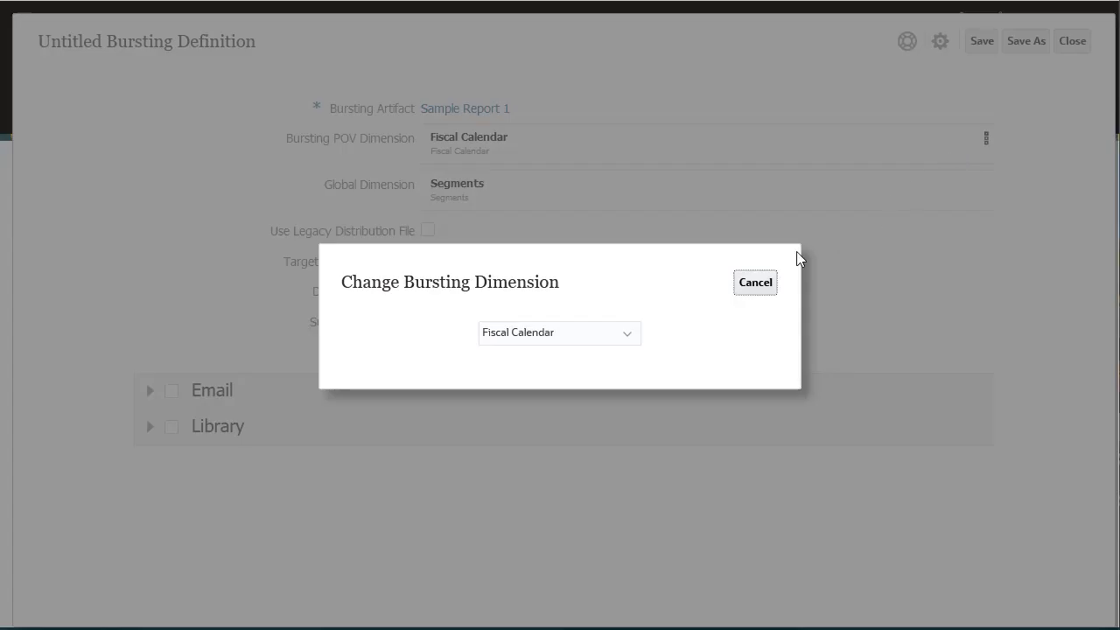
pyautogui.click(627, 340)
pyautogui.click(590, 359)
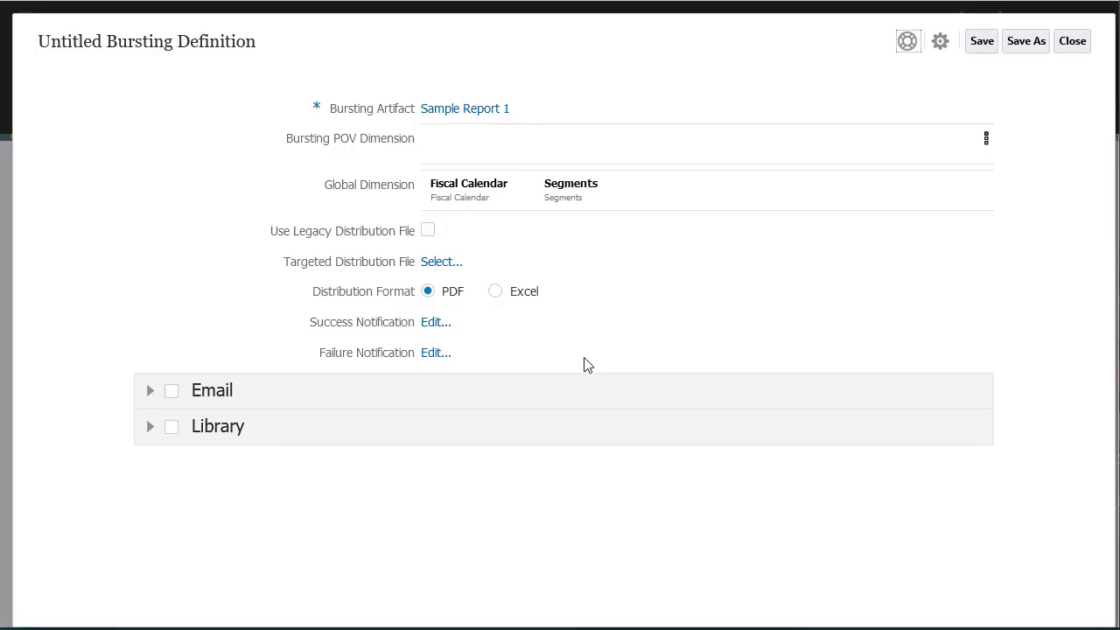
pyautogui.click(496, 292)
pyautogui.click(173, 391)
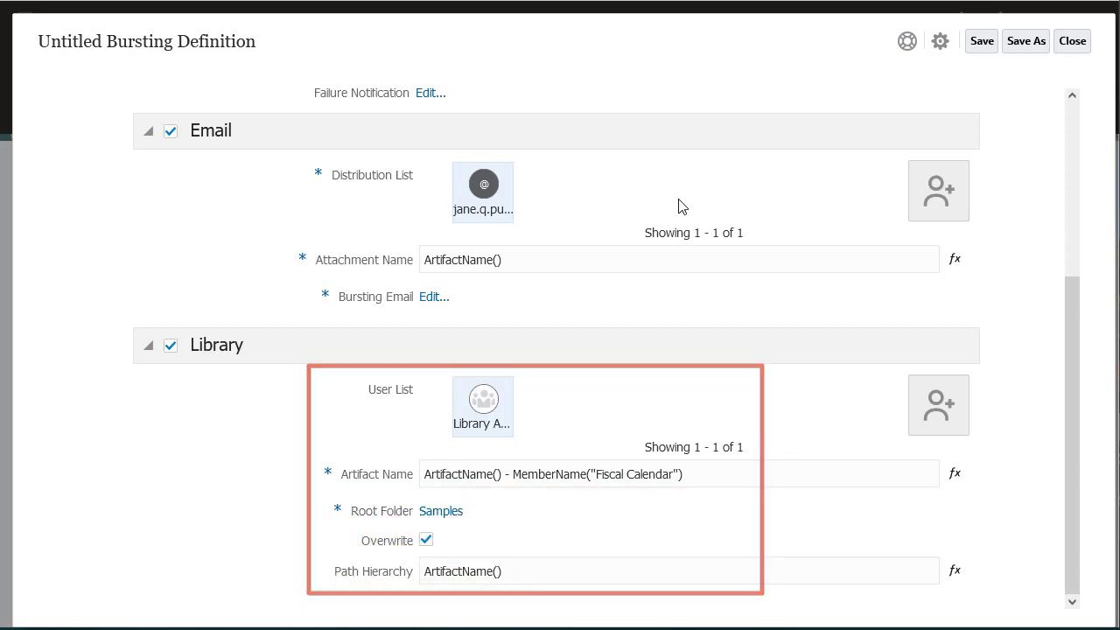
# - Save the definition as 'Bursting Definition Example 3' and execute it
pyautogui.click(1020, 48)
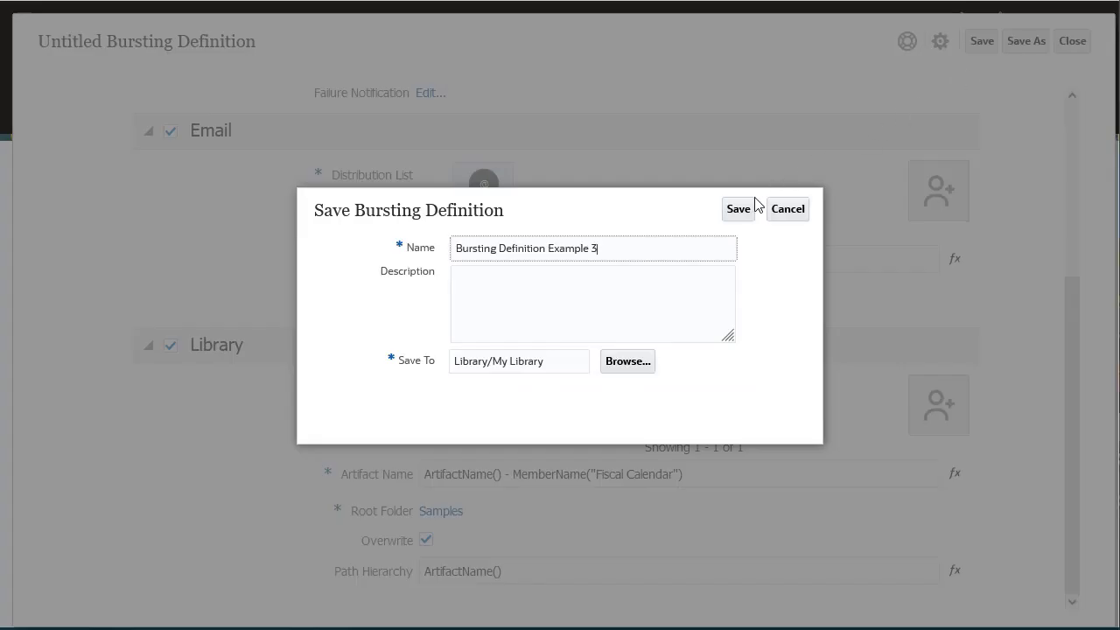
pyautogui.click(742, 210)
pyautogui.click(940, 44)
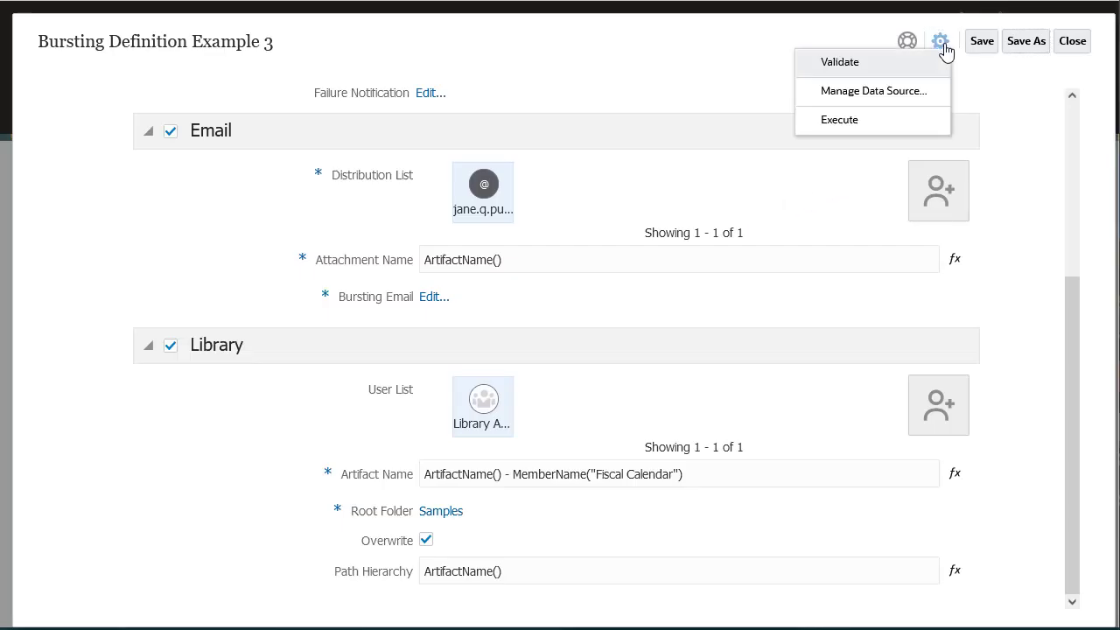
pyautogui.click(855, 124)
pyautogui.click(814, 171)
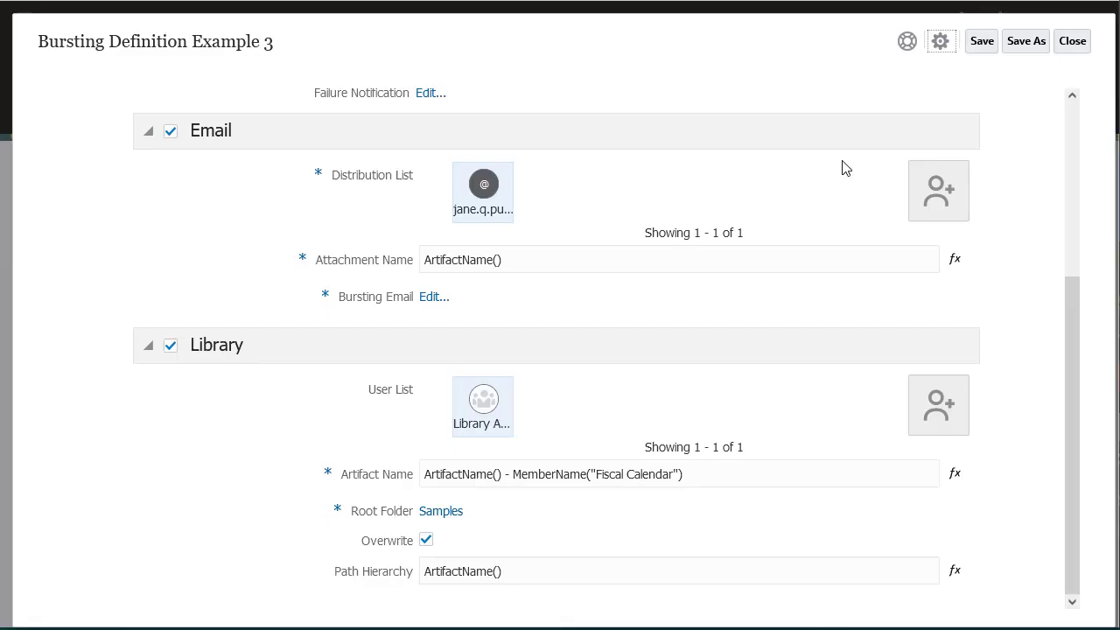
# - Close the definition and open the generated Sample Report 1 - Fiscal Calendar.xlsx in Excel
pyautogui.click(1071, 44)
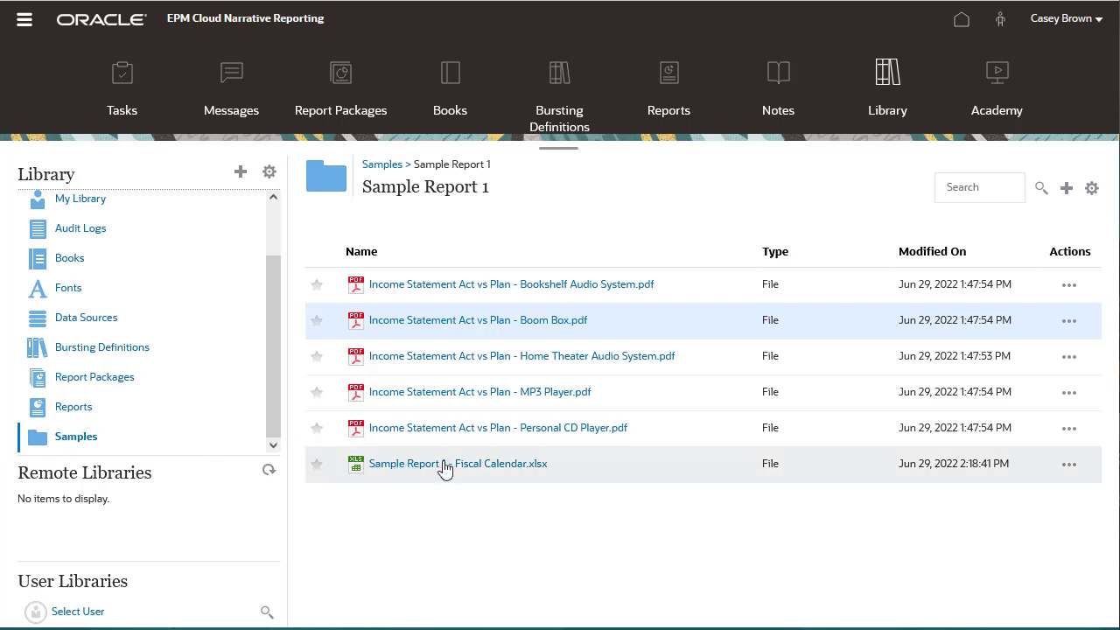
pyautogui.click(478, 473)
pyautogui.click(624, 394)
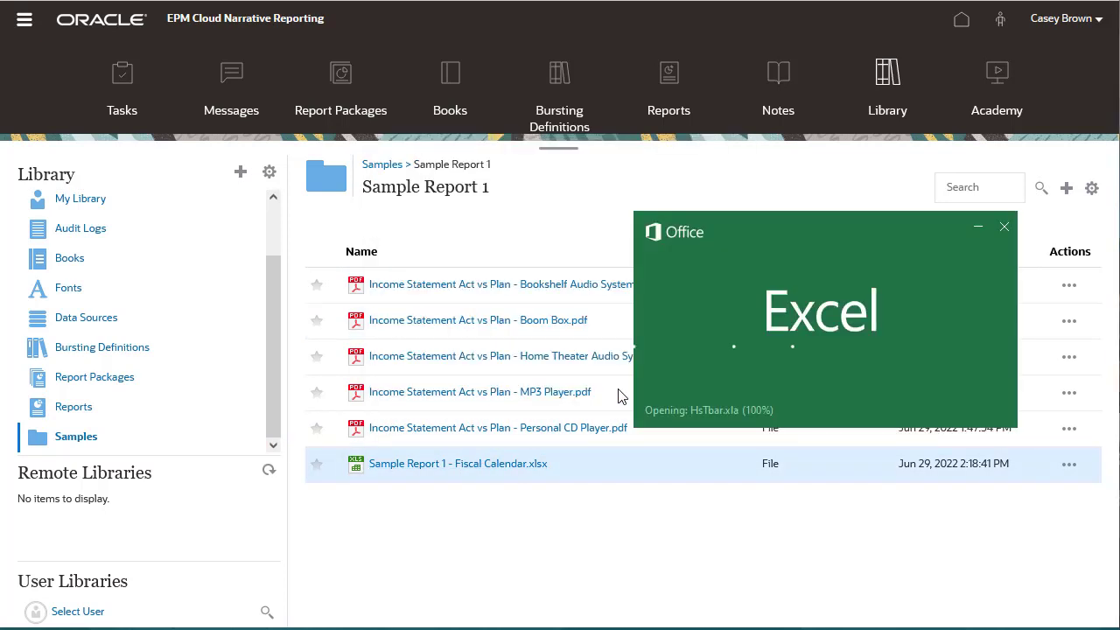